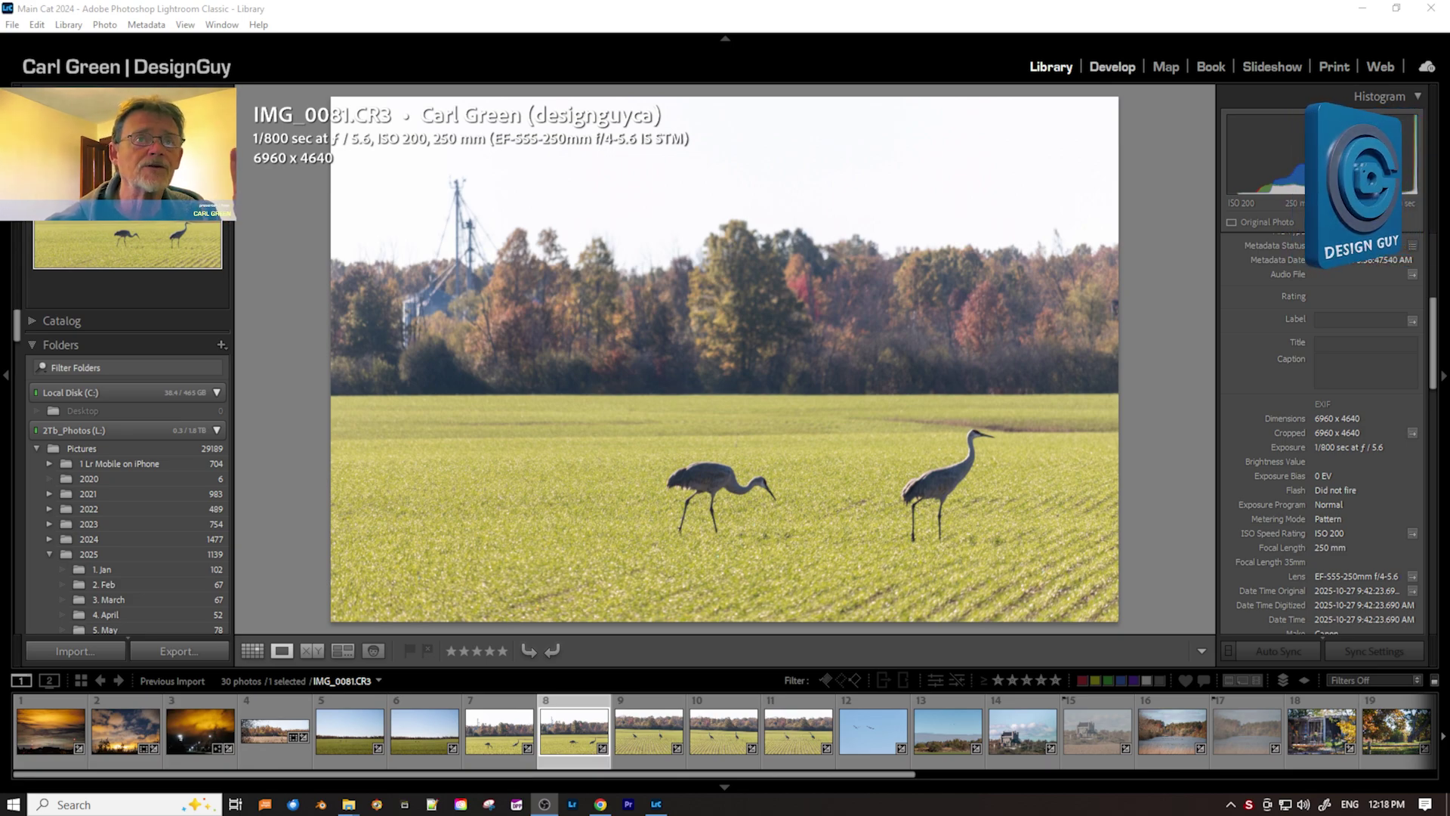
# Open the crane photo in the Develop module, look through the develop presets, and display its edit history.
pyautogui.press('d')
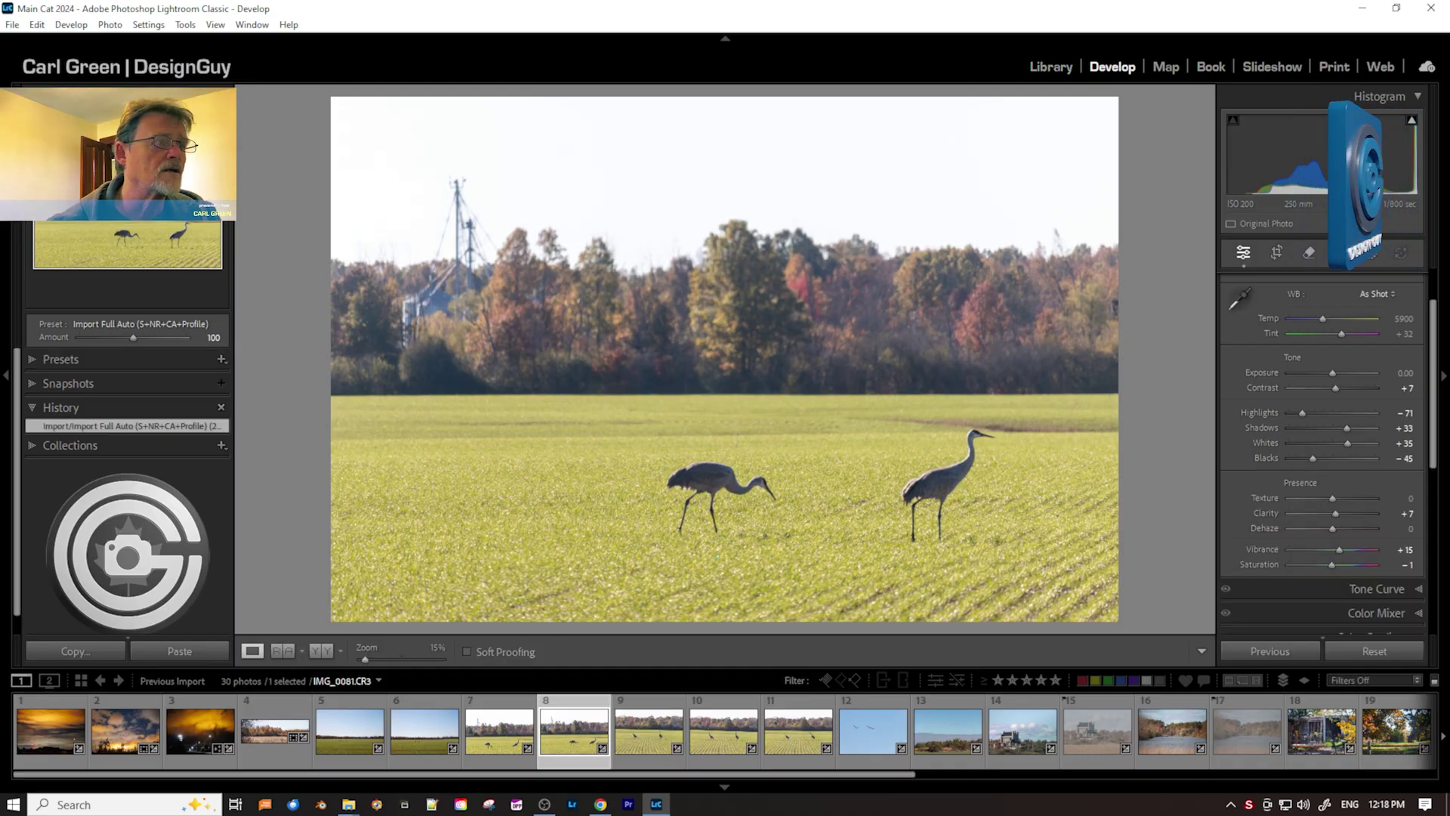
pyautogui.click(60, 358)
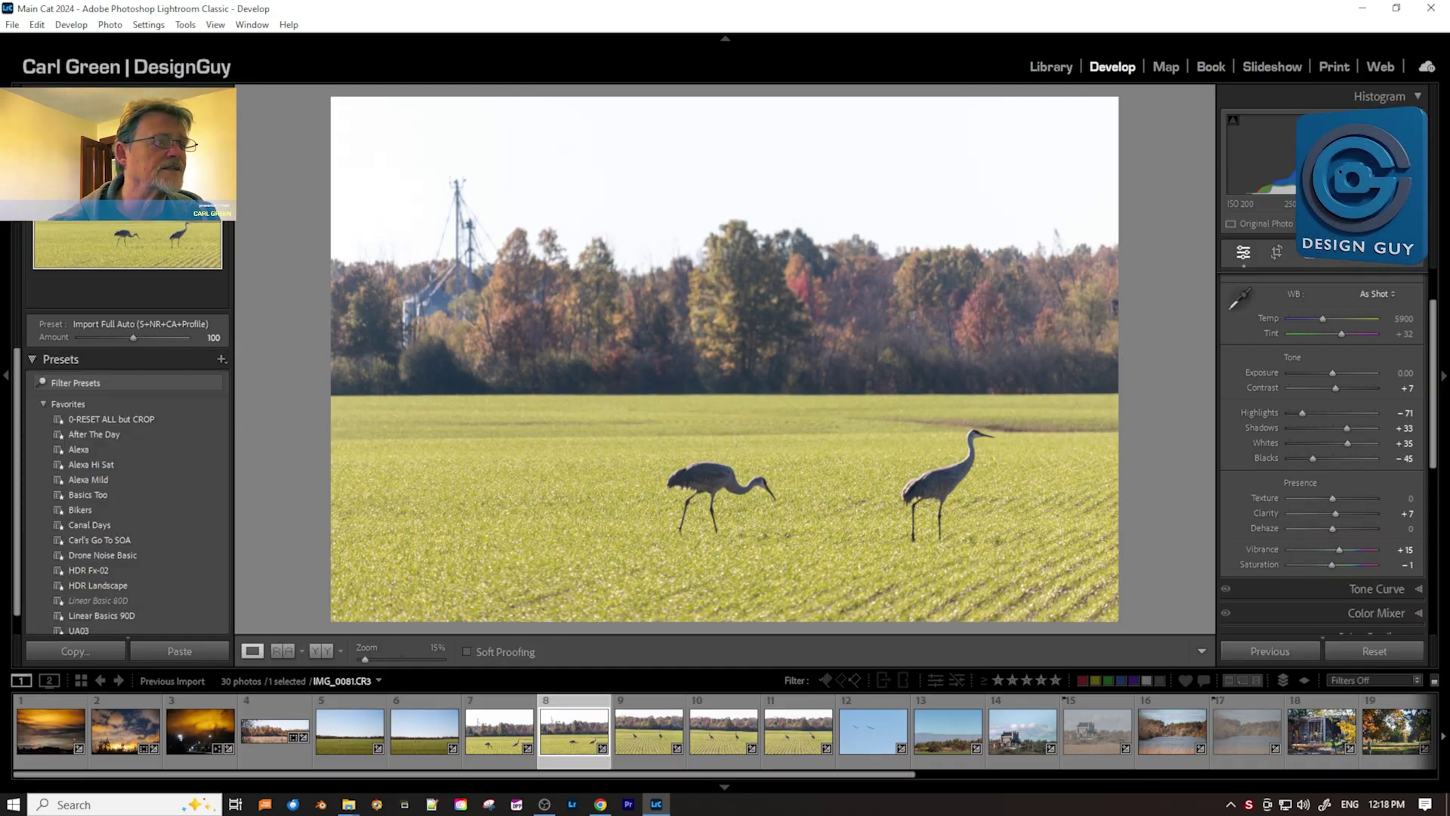
pyautogui.scroll(-5, 128, 491)
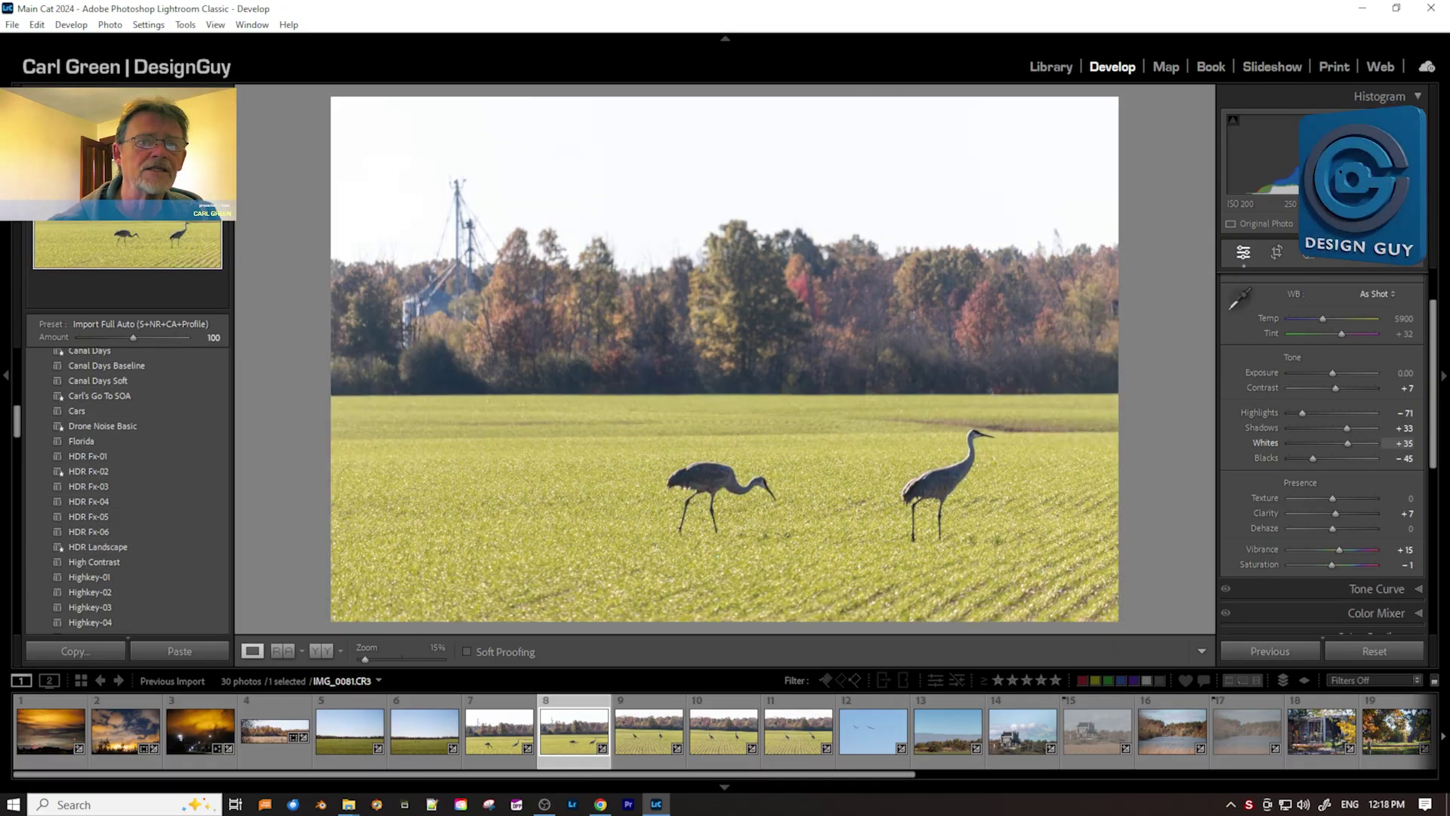
pyautogui.scroll(10, 128, 491)
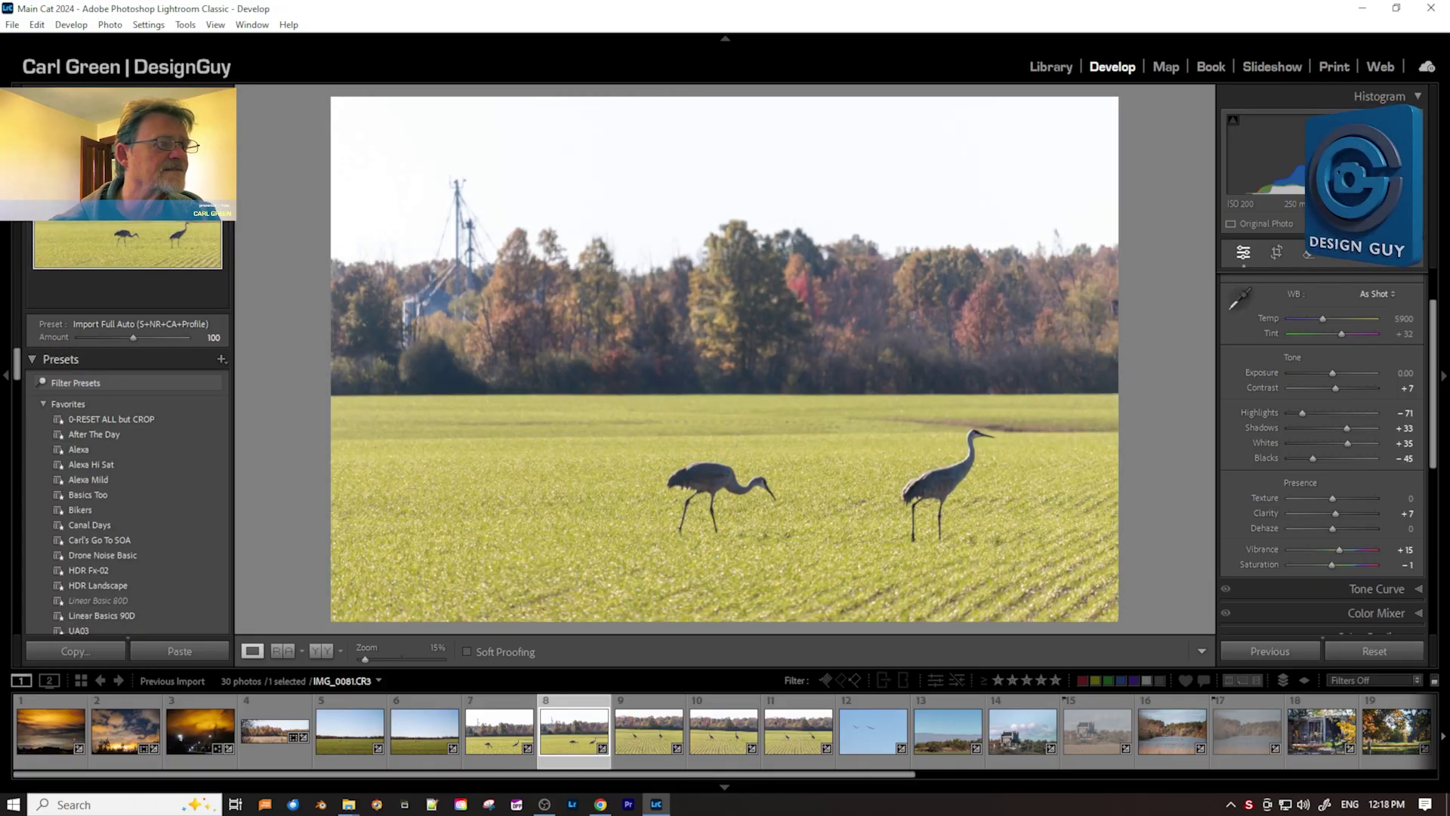
pyautogui.click(60, 359)
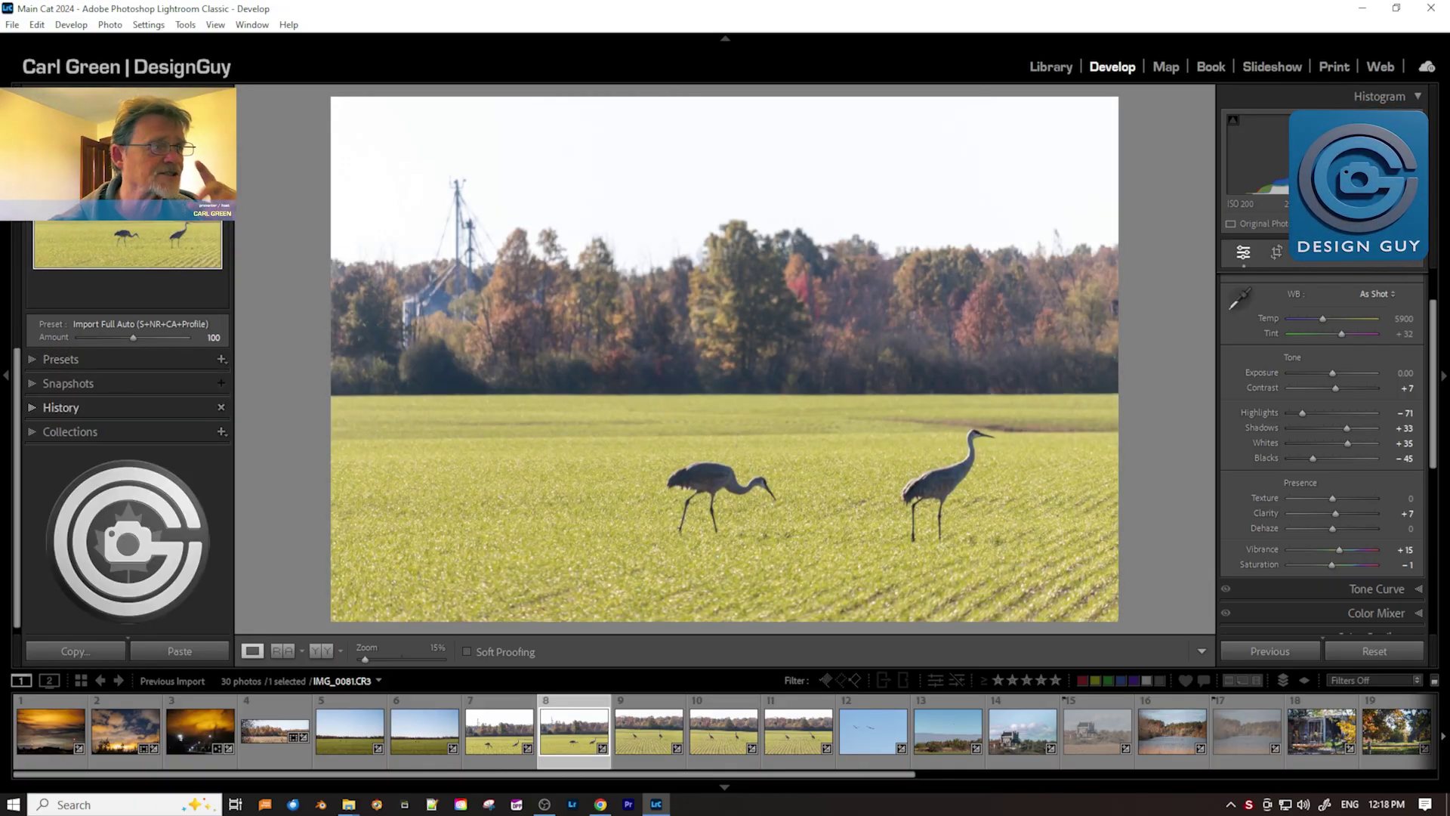
pyautogui.click(60, 407)
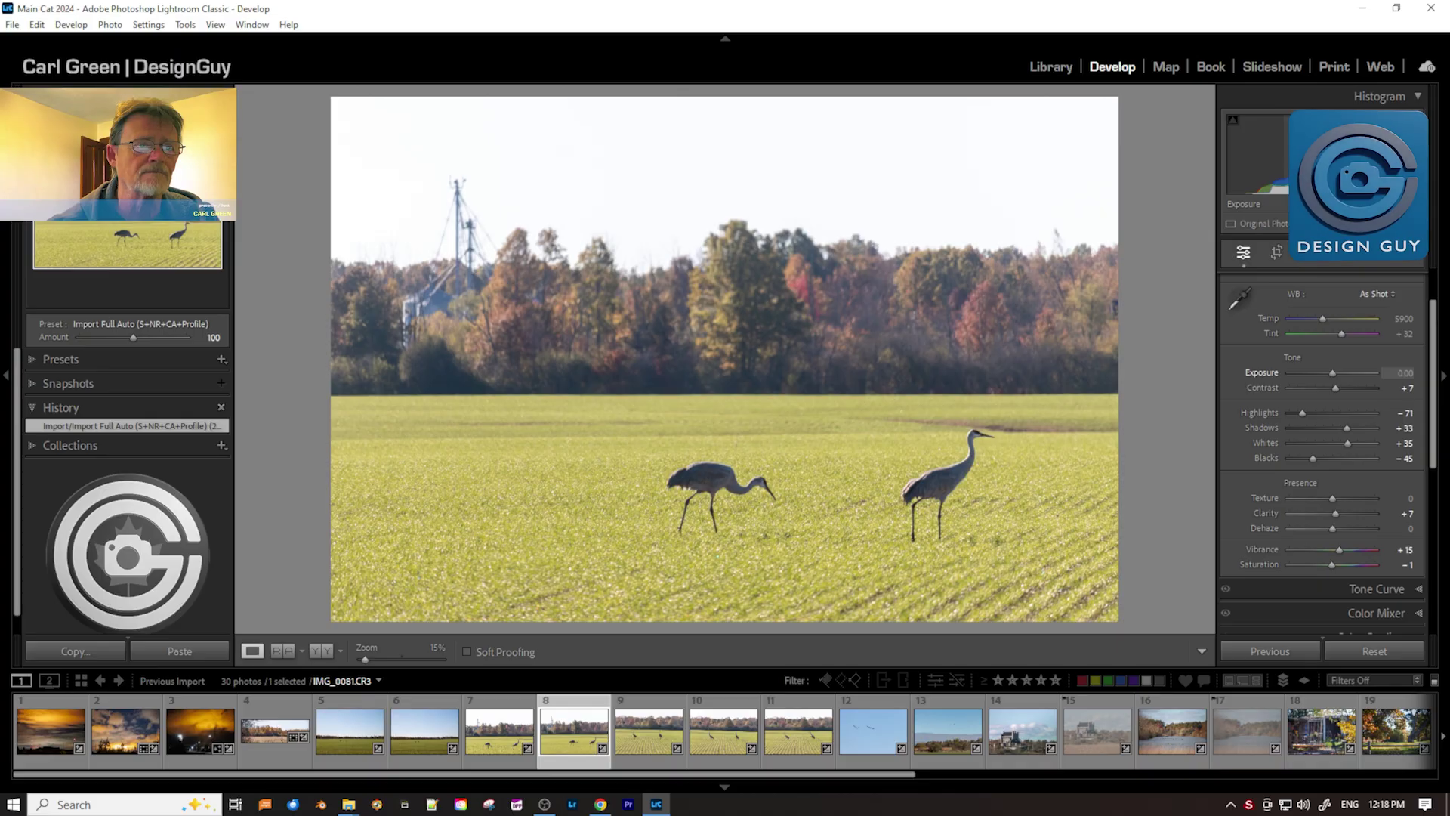
# Set the photo's Exposure to −0.61 and reset Highlights and Blacks to 0.
pyautogui.moveTo(1332, 373); pyautogui.dragTo(1326, 373)
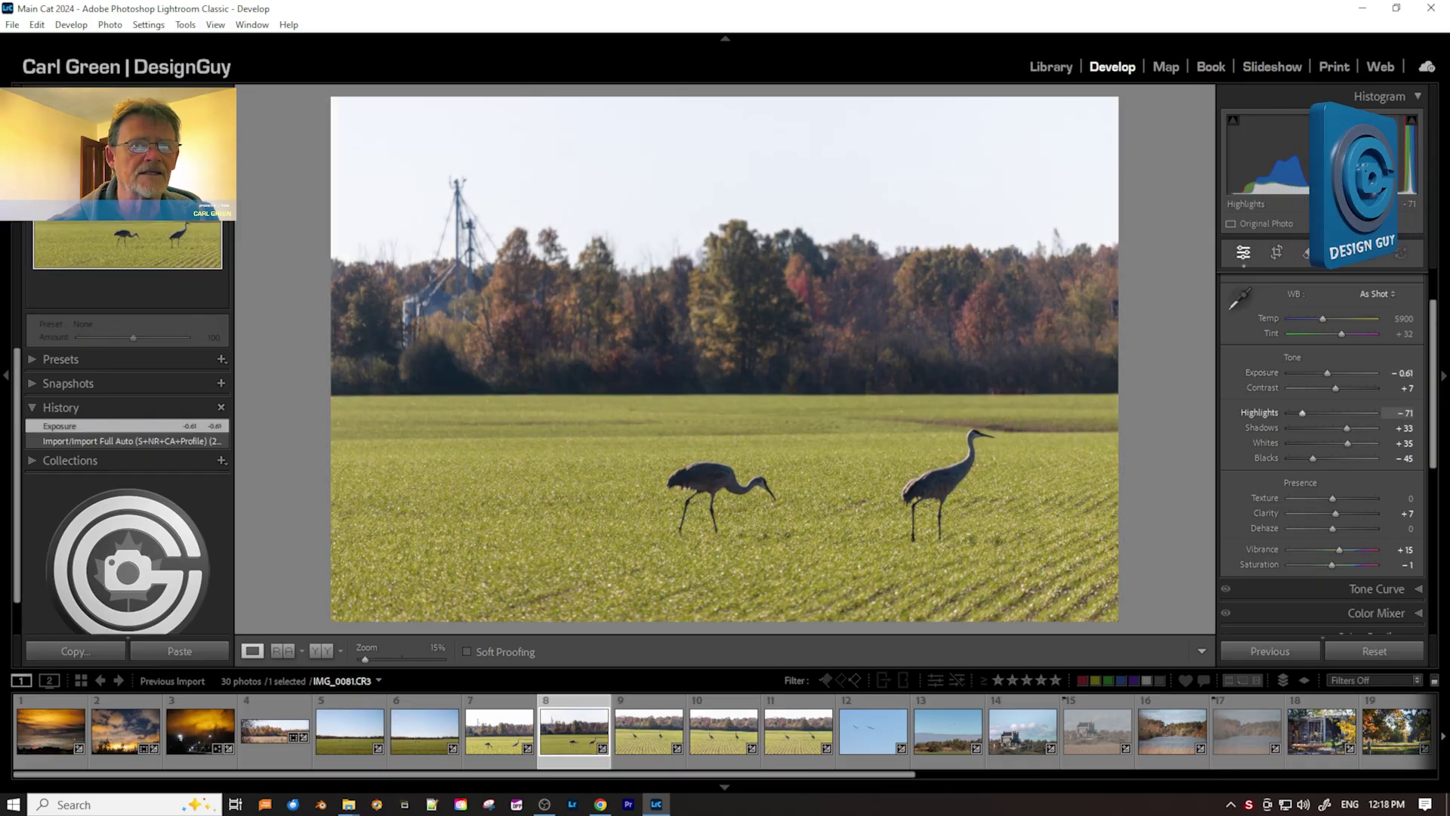
pyautogui.doubleClick(1259, 413)
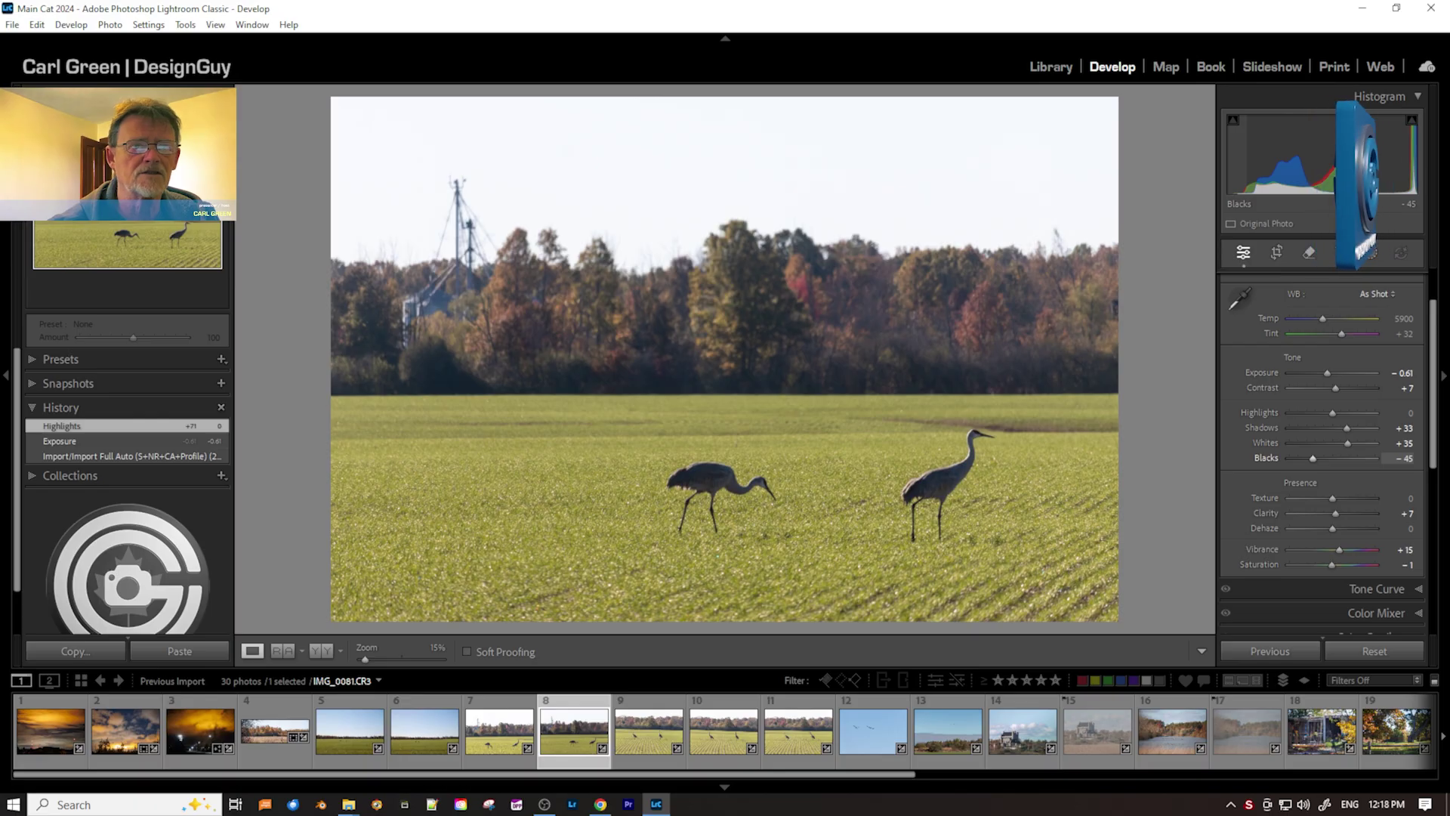
pyautogui.doubleClick(1266, 457)
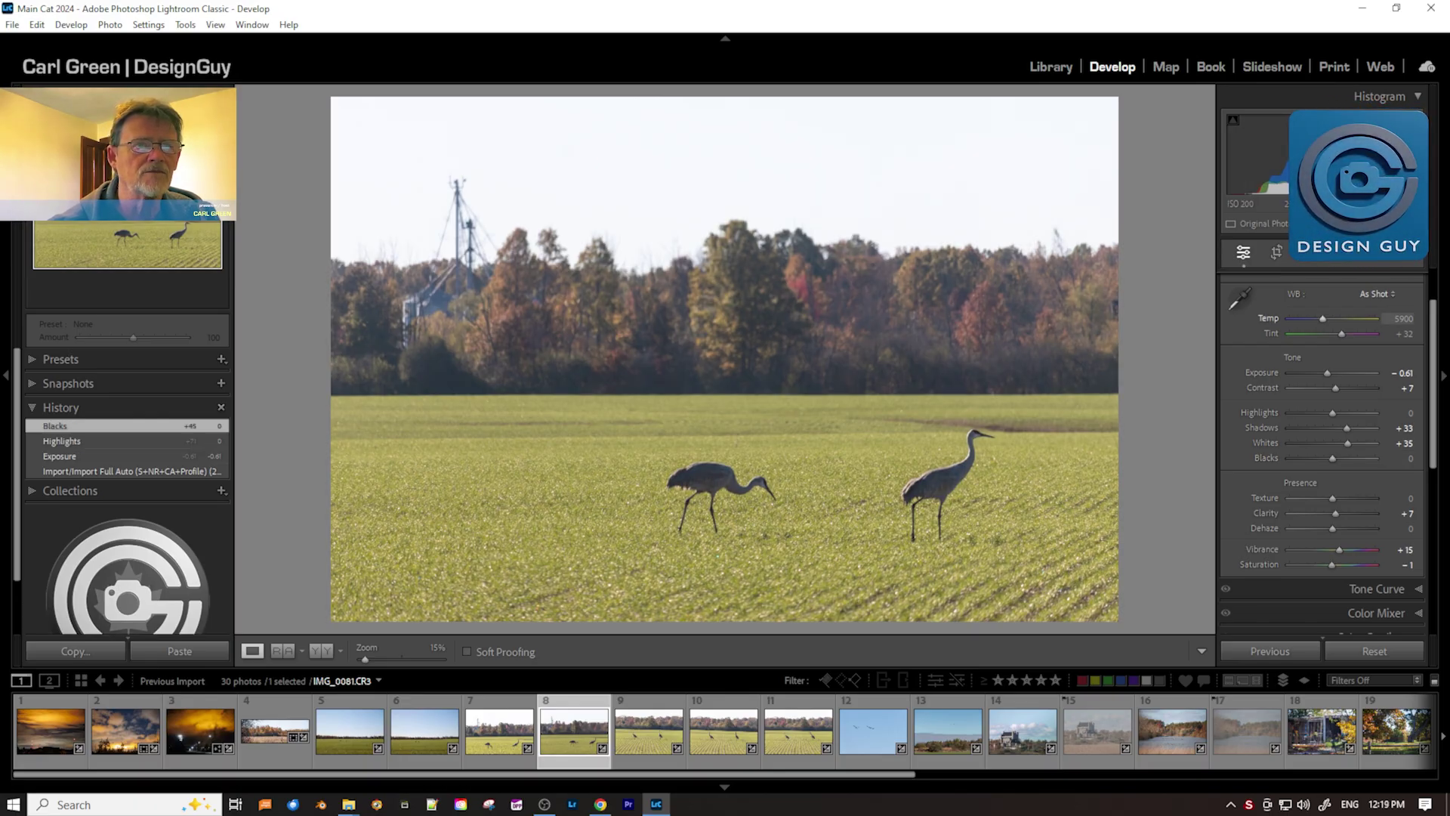
# Set Temp to 7087, Vibrance to −26, Whites to −9, Highlights to +51 and Blacks to +23.
pyautogui.moveTo(1322, 318); pyautogui.dragTo(1333, 318)
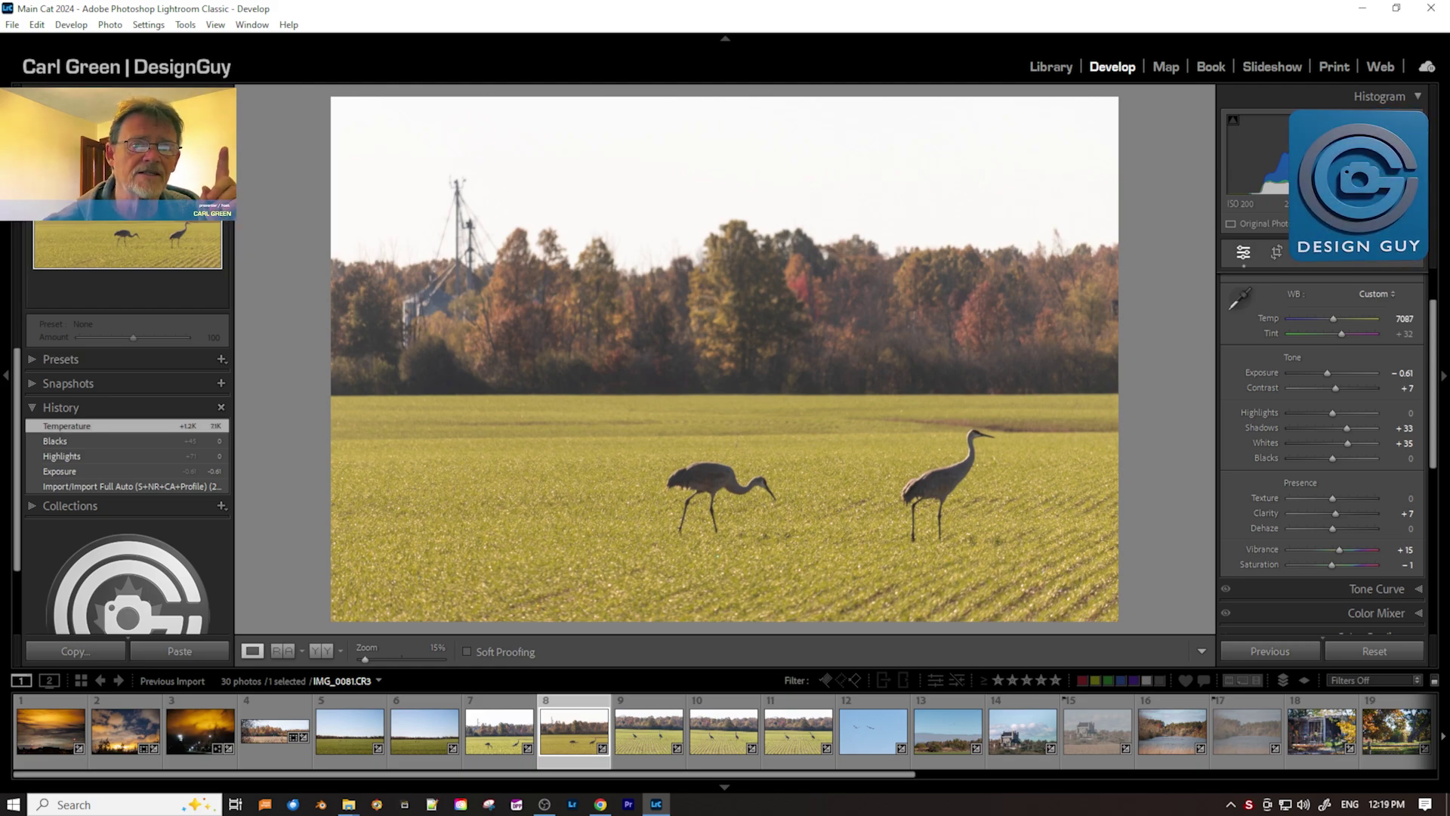
pyautogui.moveTo(1338, 550); pyautogui.dragTo(1321, 549)
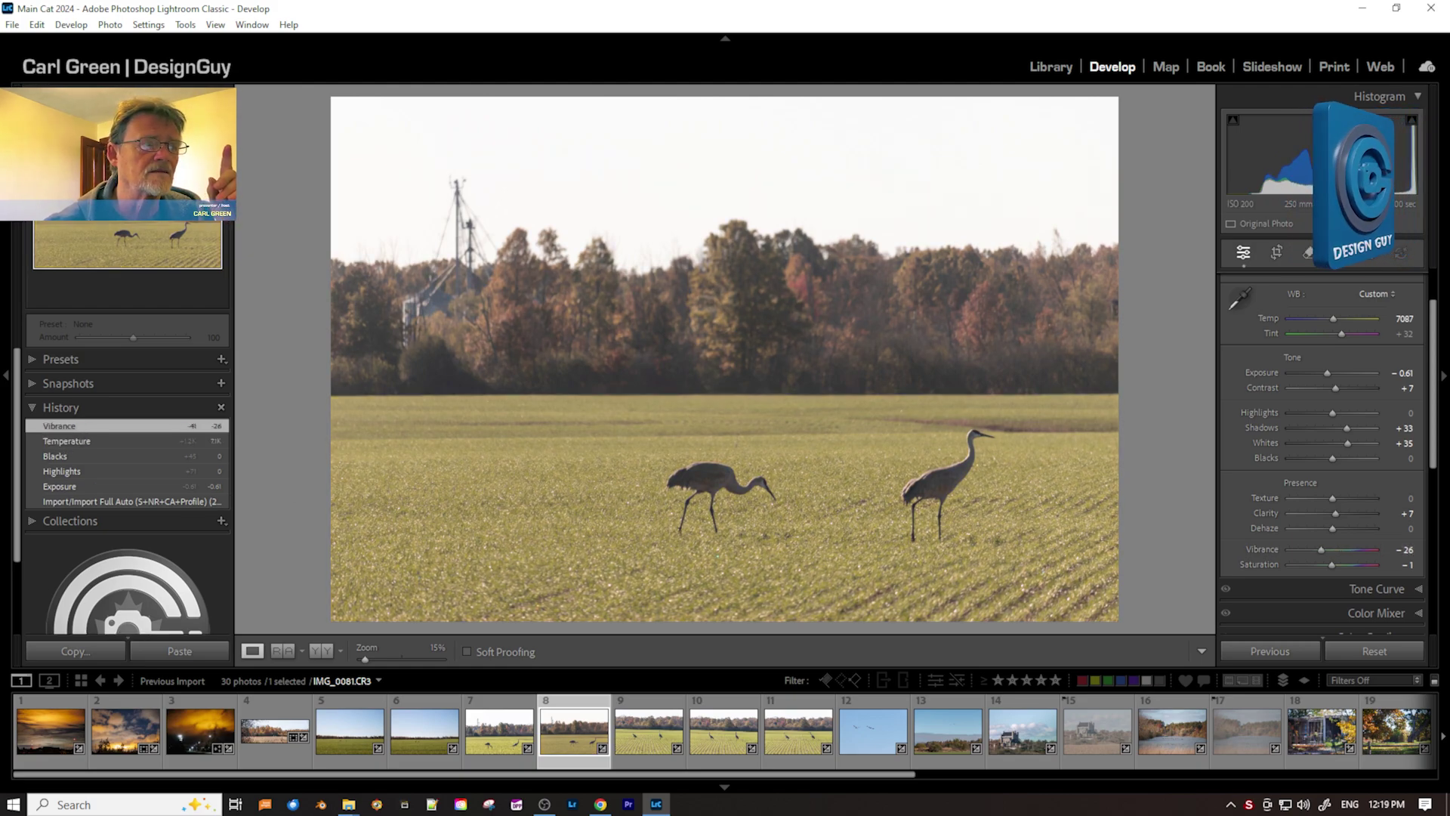
pyautogui.moveTo(1347, 443)
pyautogui.mouseDown()
pyautogui.moveTo(1328, 442)
pyautogui.moveTo(1354, 413)
pyautogui.moveTo(1342, 459)
pyautogui.mouseUp()
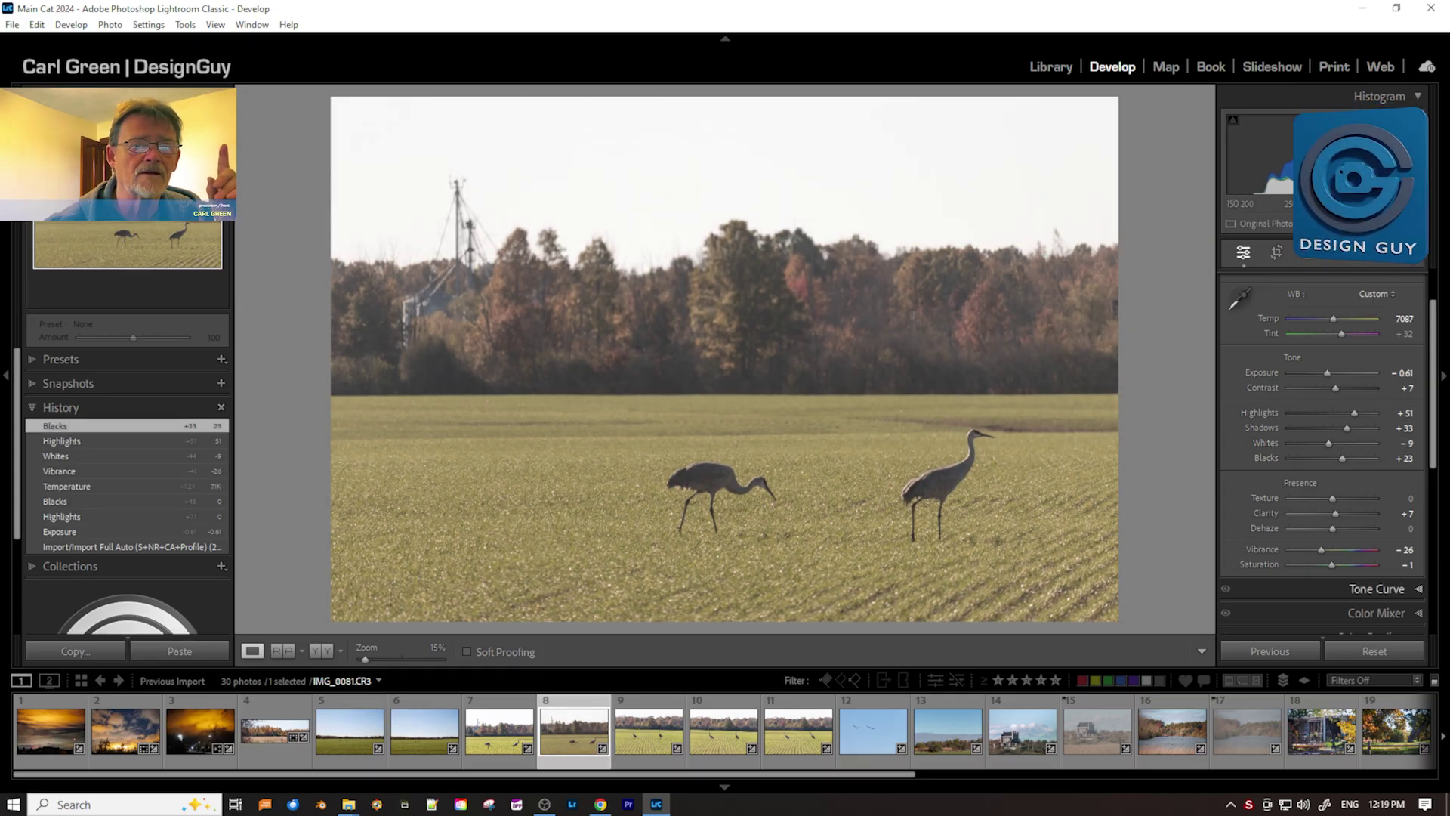
# Reset all develop settings and paint a brush mask with Exposure −1.59 and Shadows 46 across the grass by the feeding crane.
pyautogui.click(1374, 651)
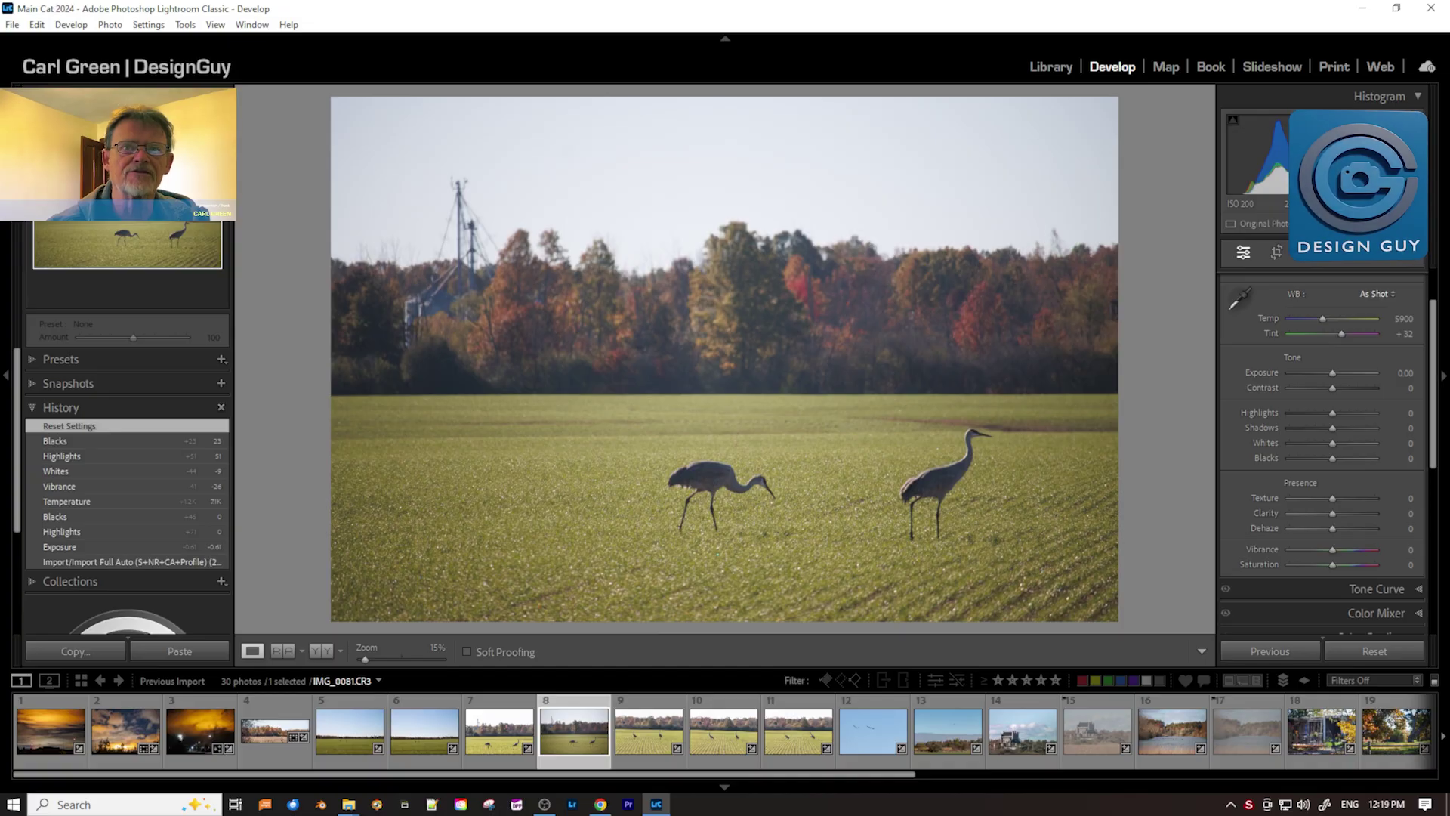
pyautogui.hotkey('shift', 'w')
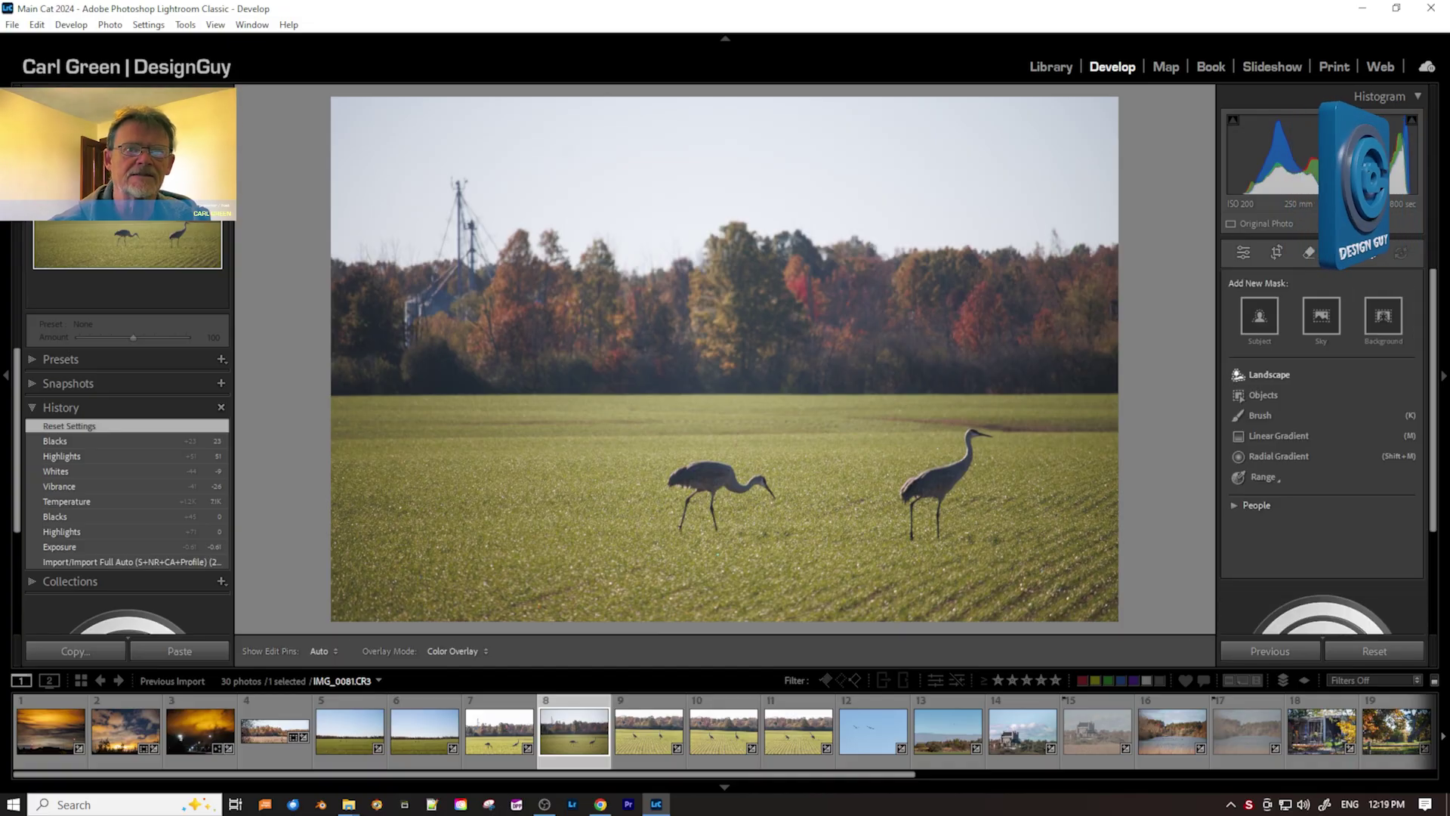
pyautogui.press('k')
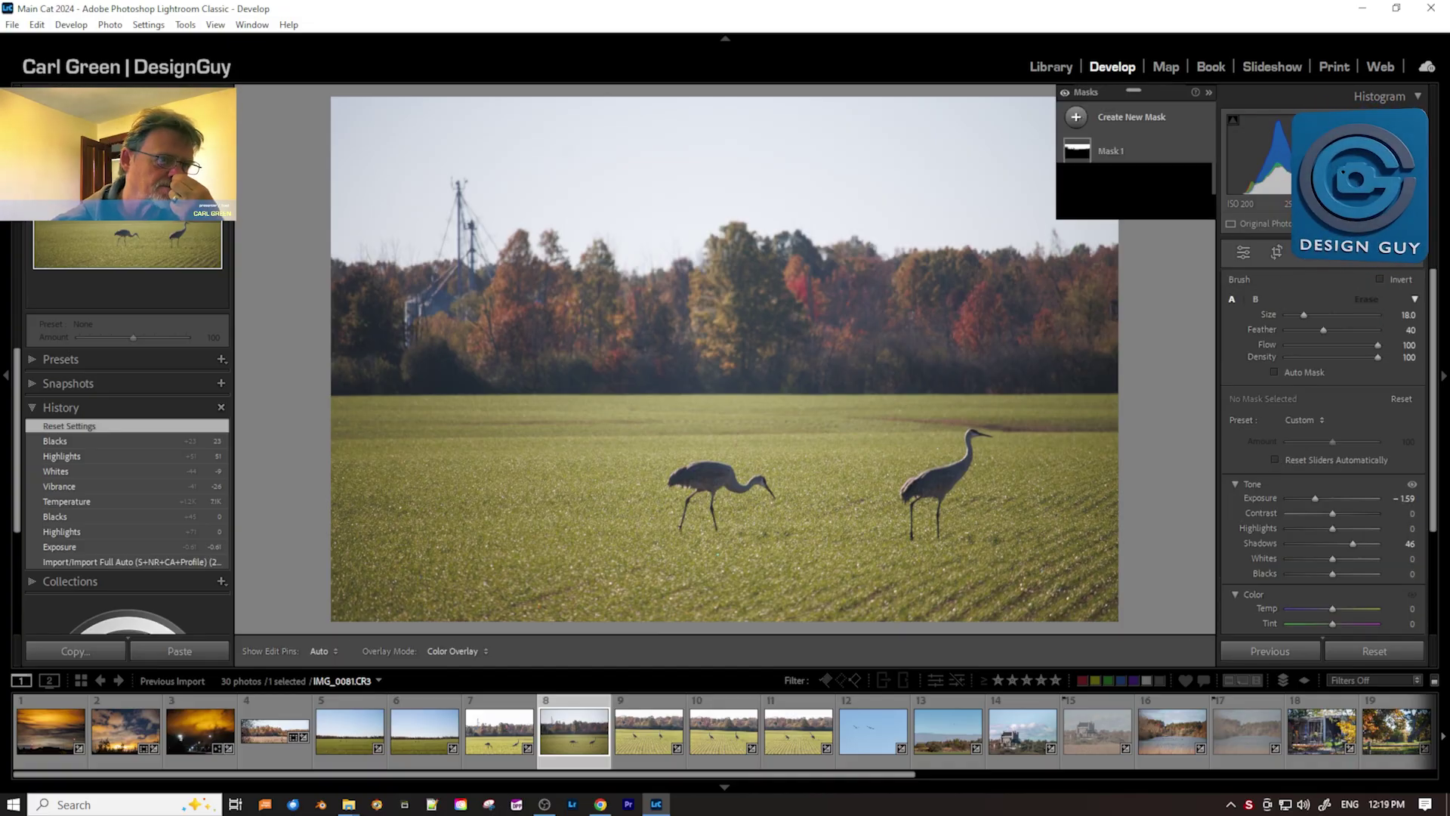
pyautogui.moveTo(461, 521); pyautogui.dragTo(462, 521)
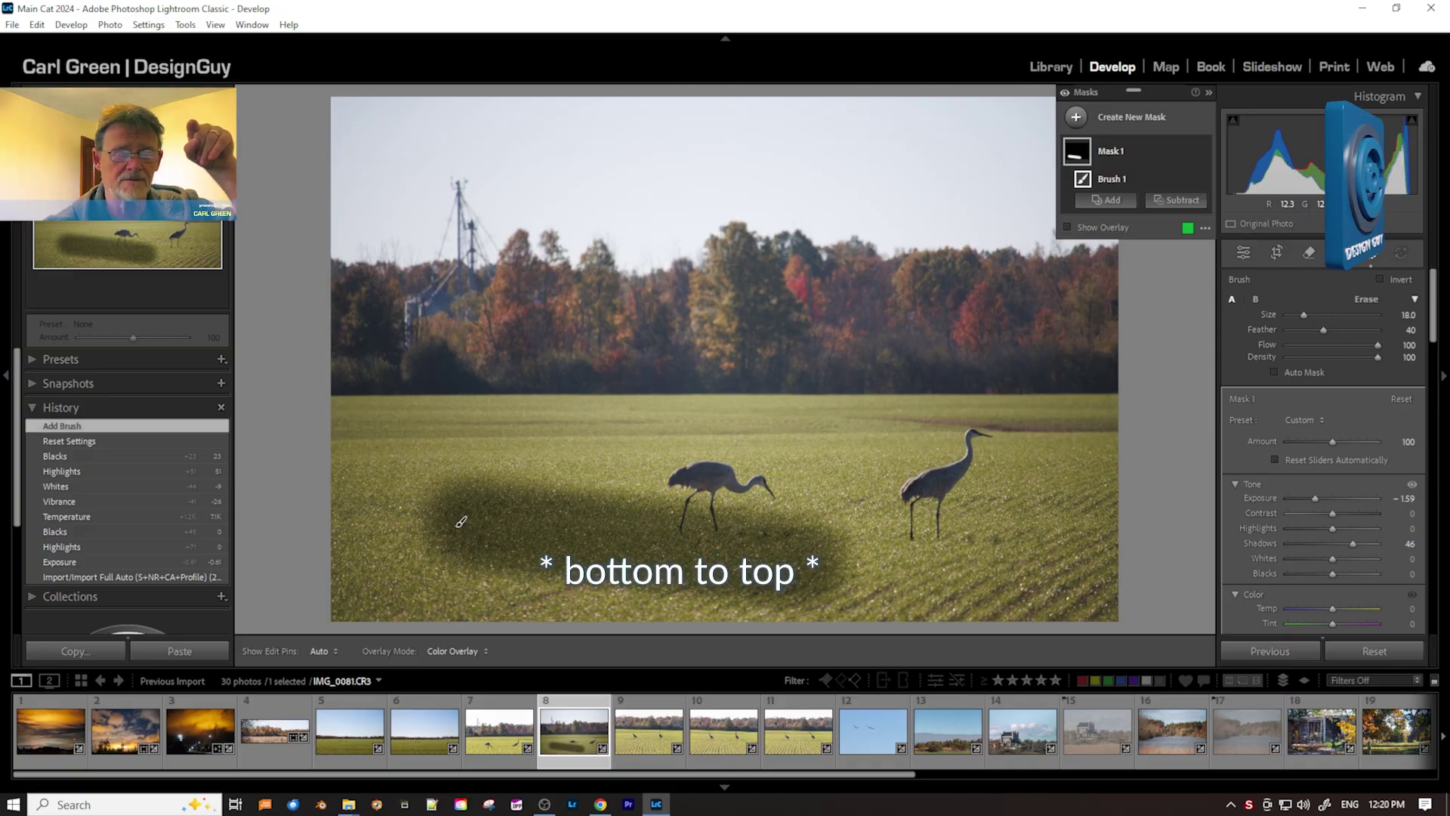
# Preview earlier states from the photo's edit history and compare them with the current version.
pyautogui.press('\\')
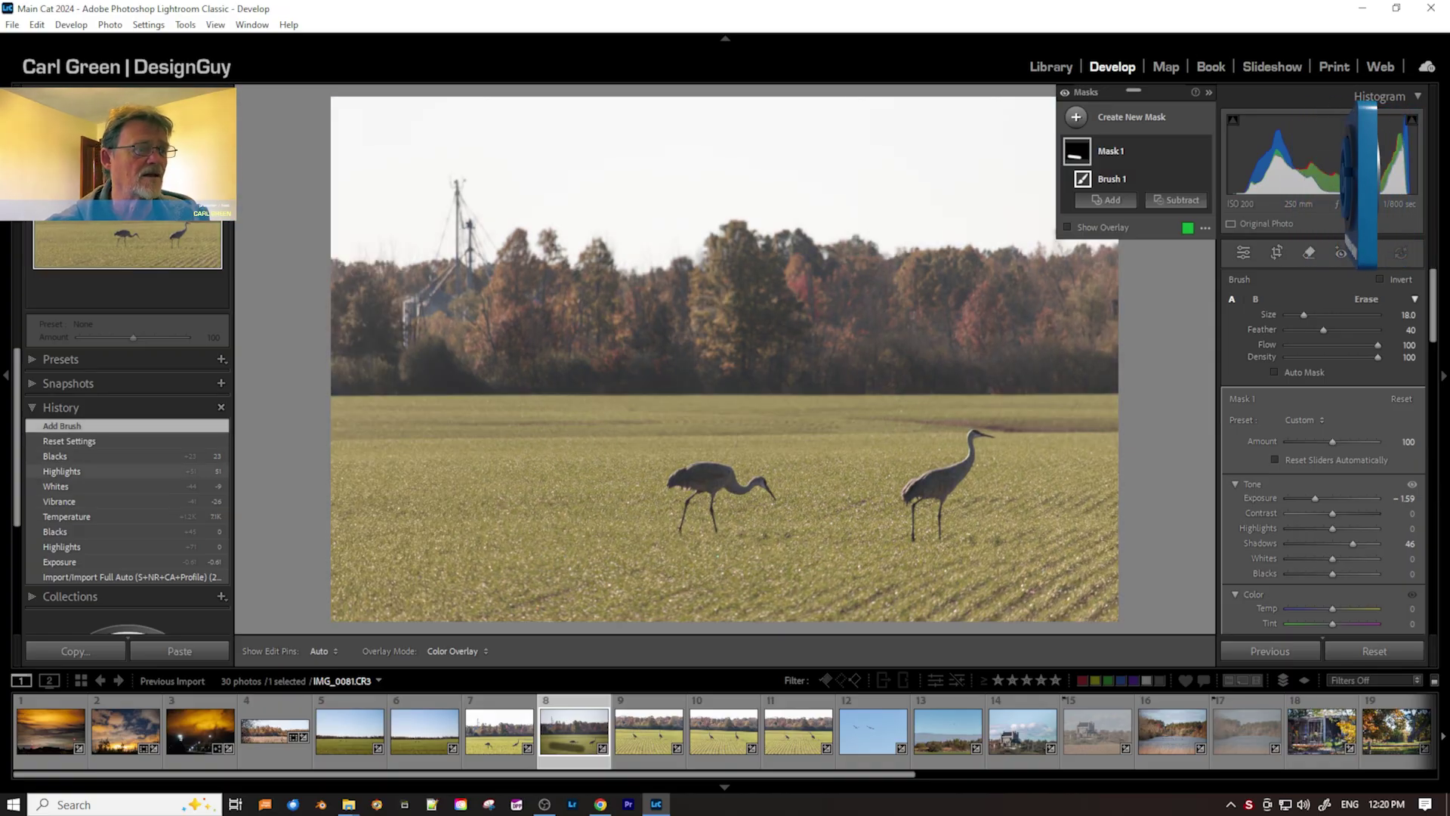
pyautogui.press('\\')
pyautogui.press('\\')
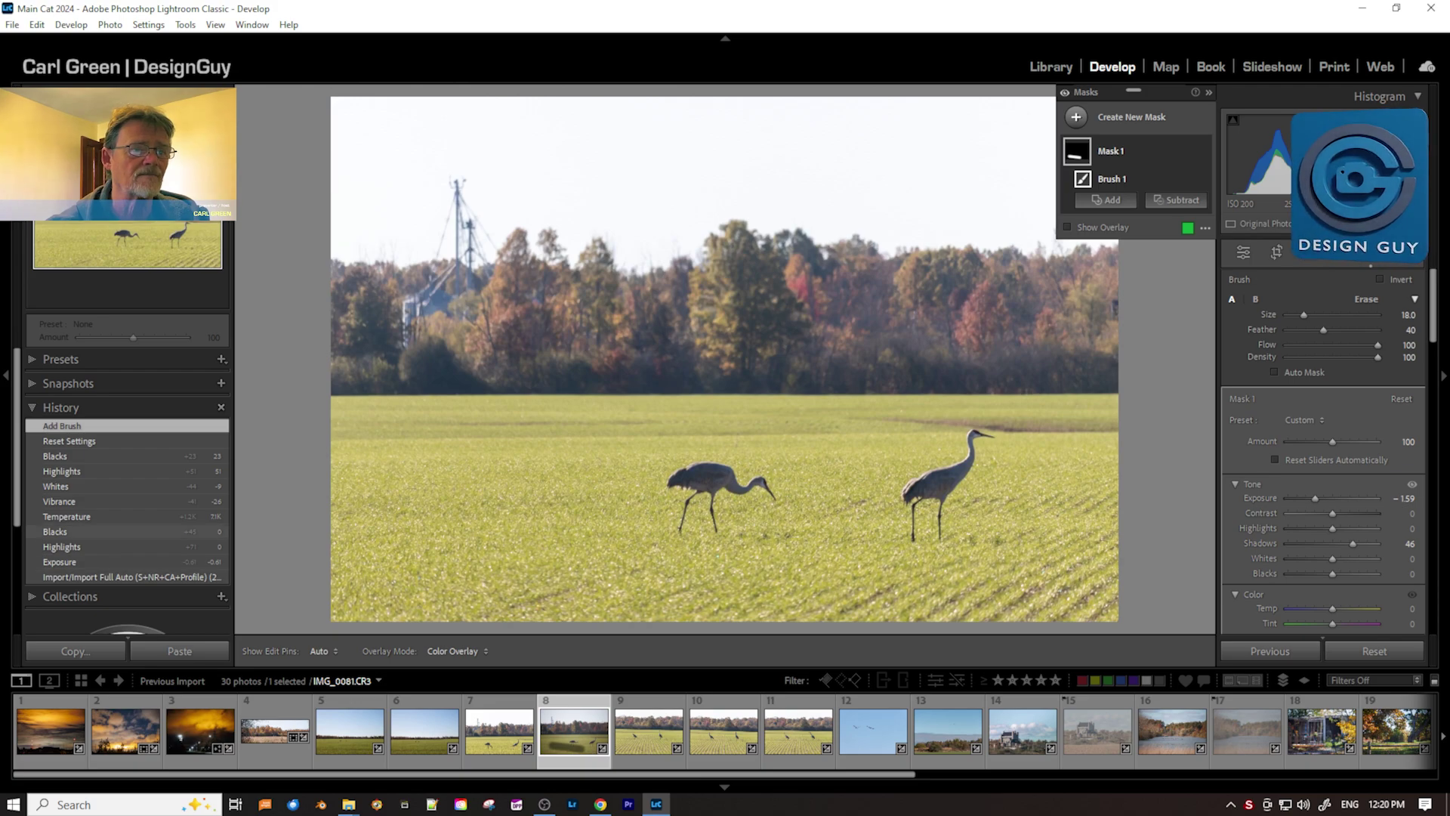
pyautogui.press('\\')
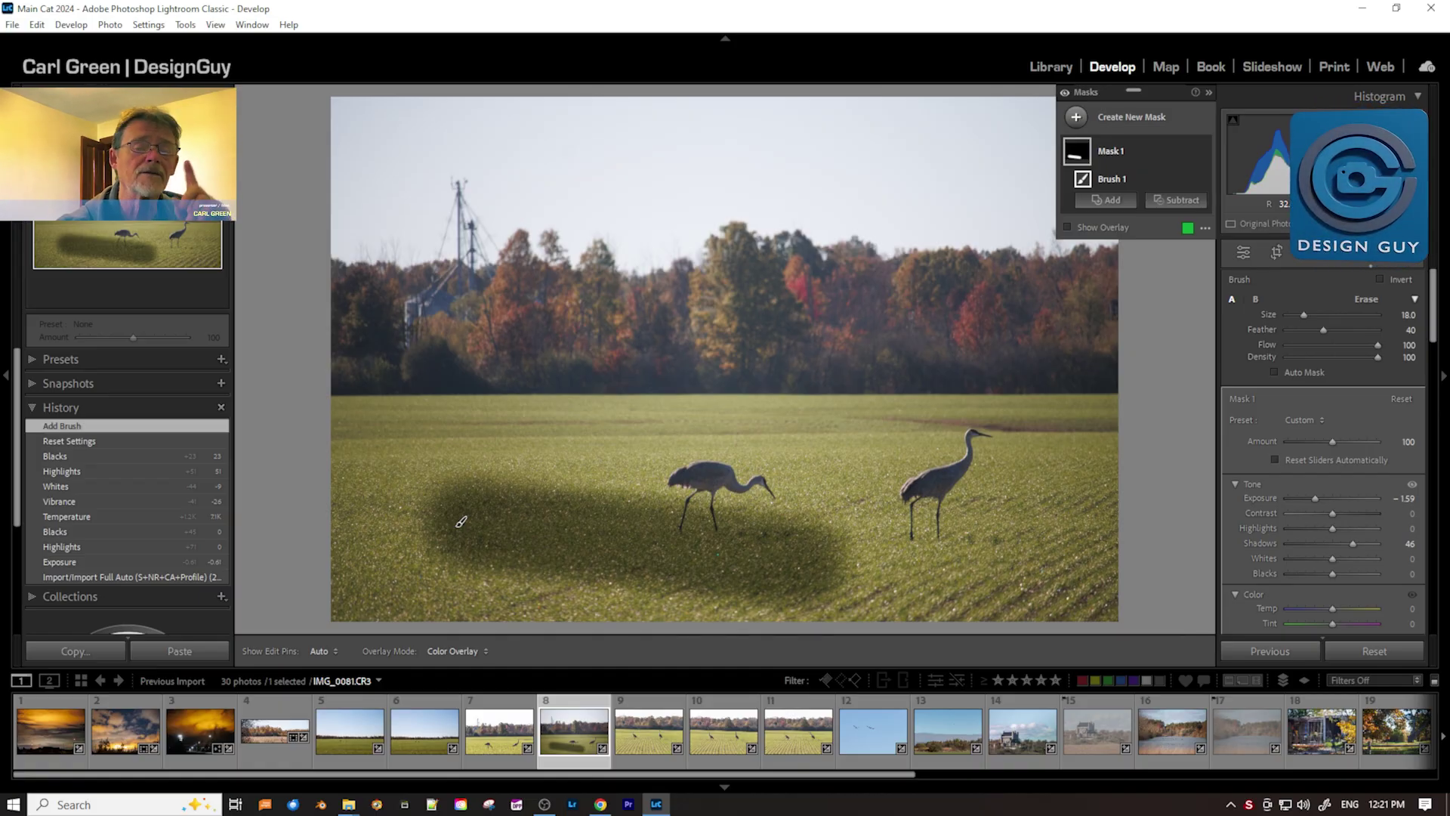
pyautogui.click(12, 25)
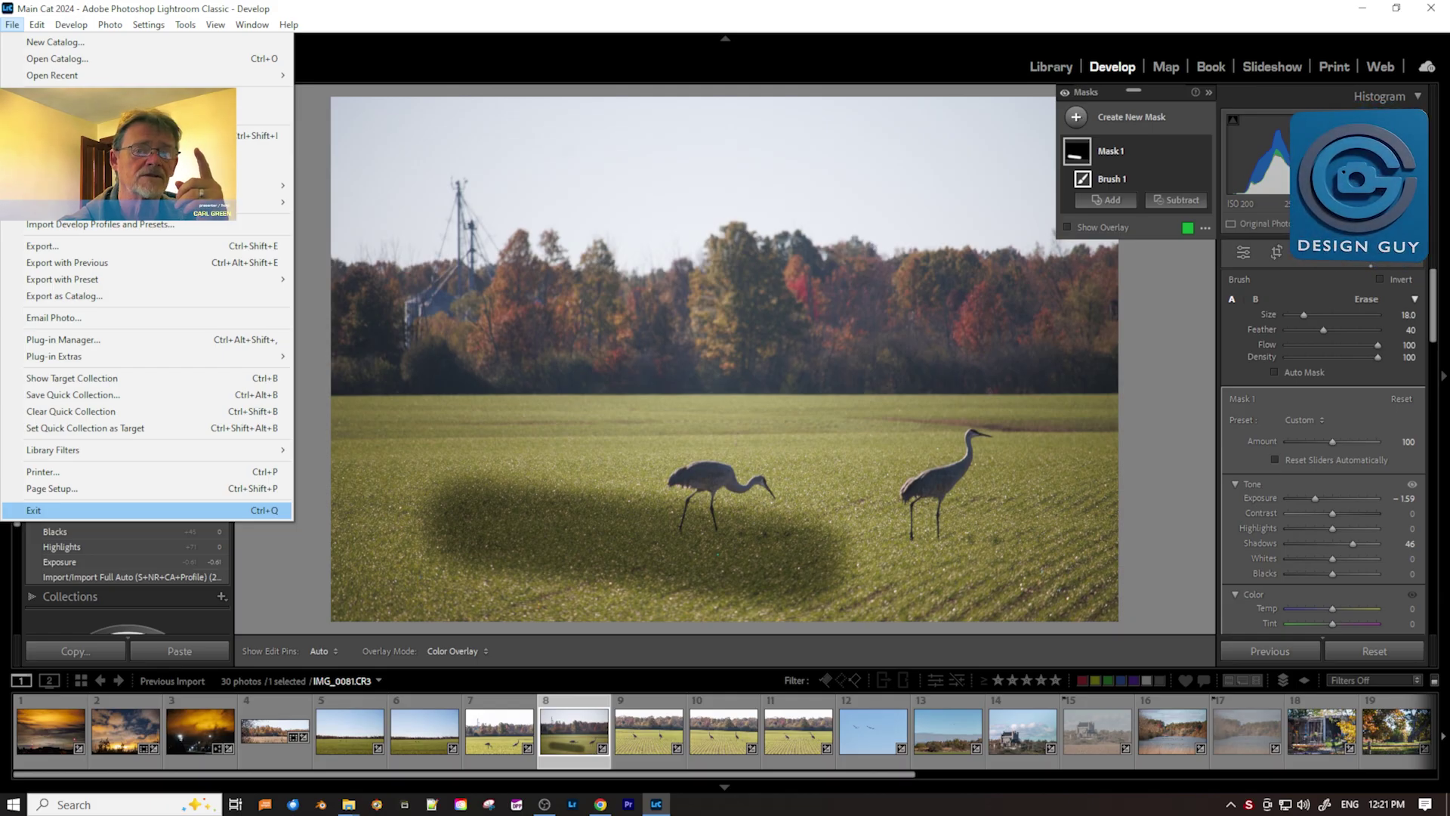
pyautogui.click(45, 510)
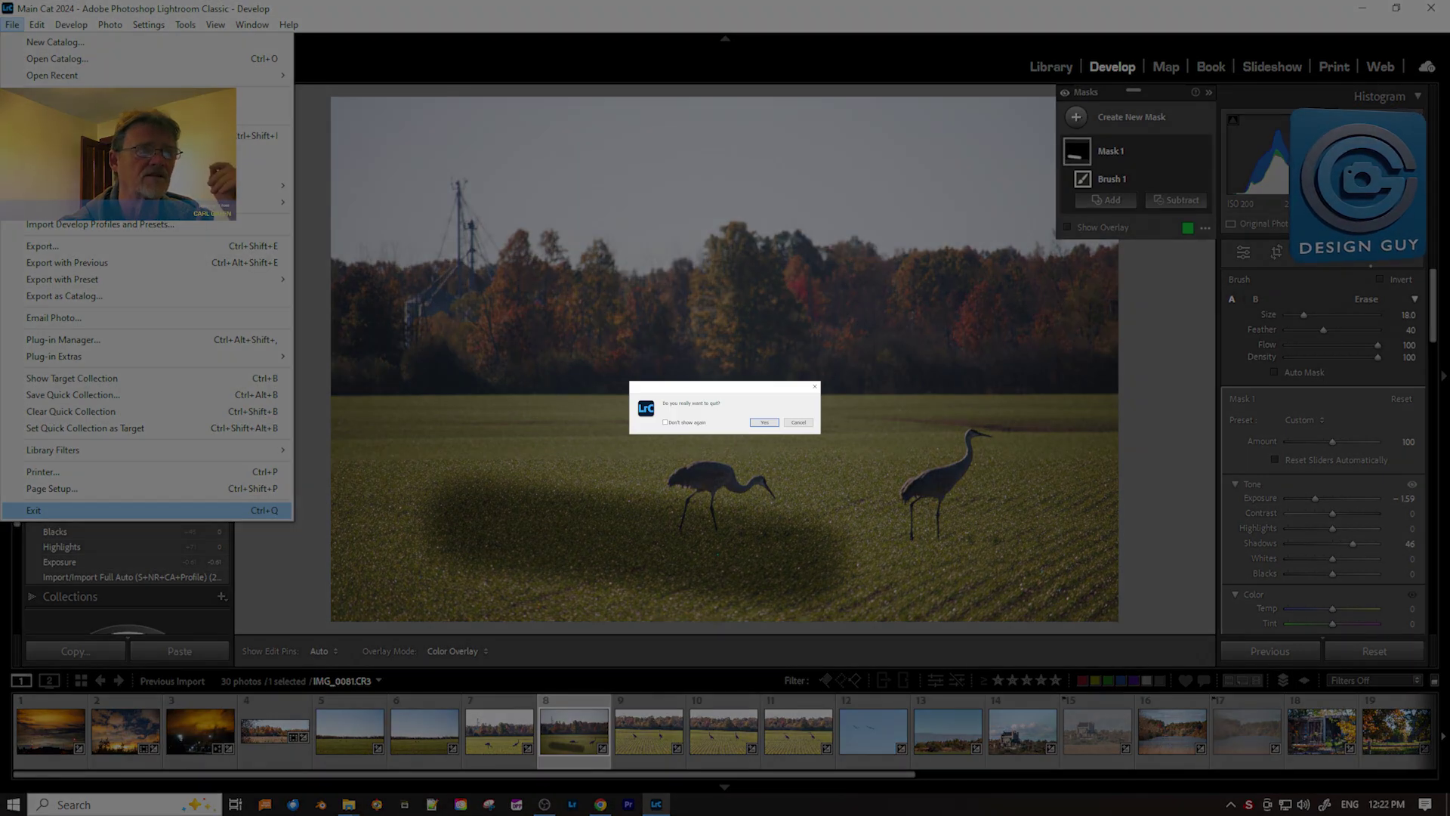
pyautogui.press('Return')
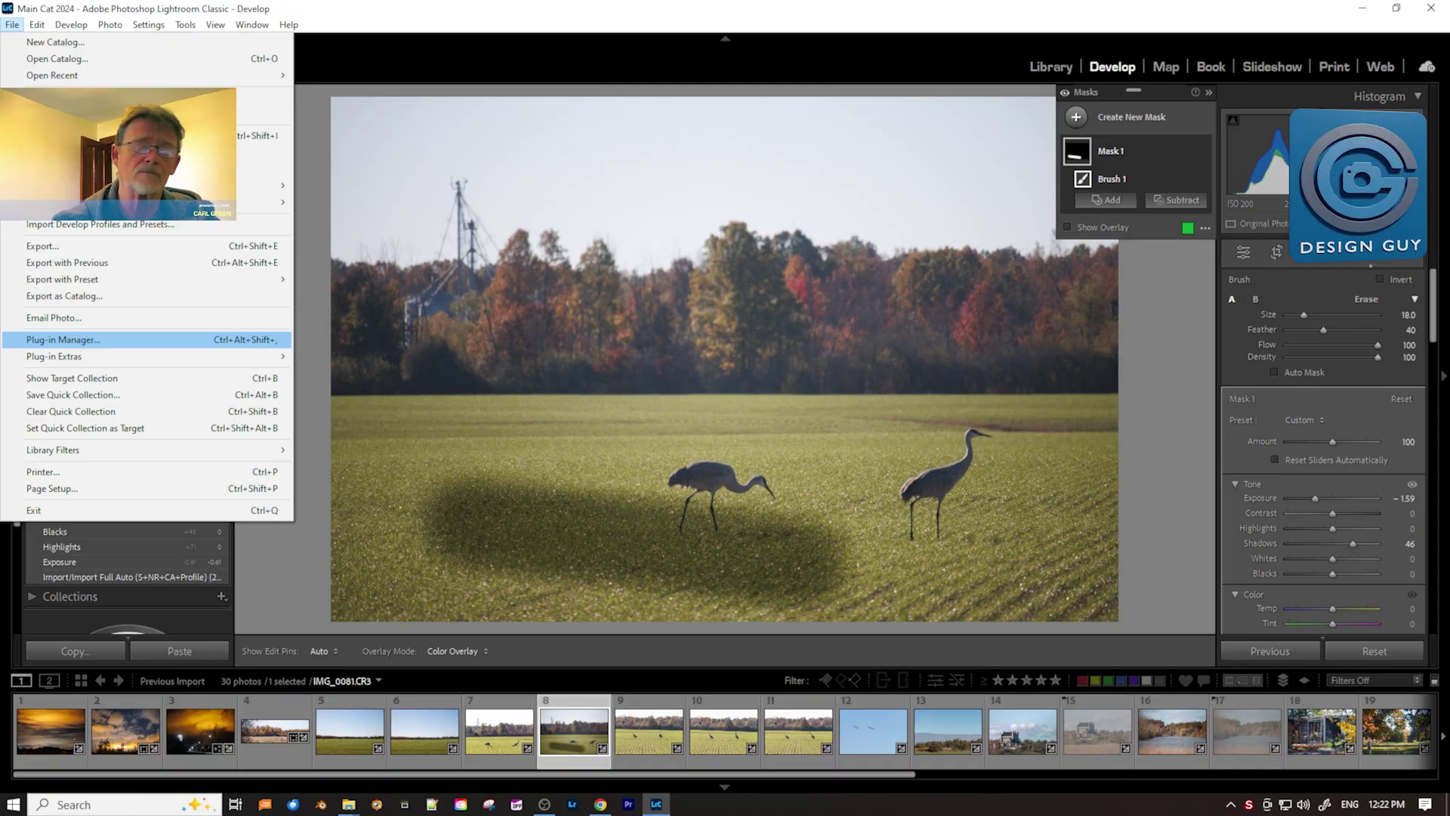
pyautogui.moveTo(185, 24)
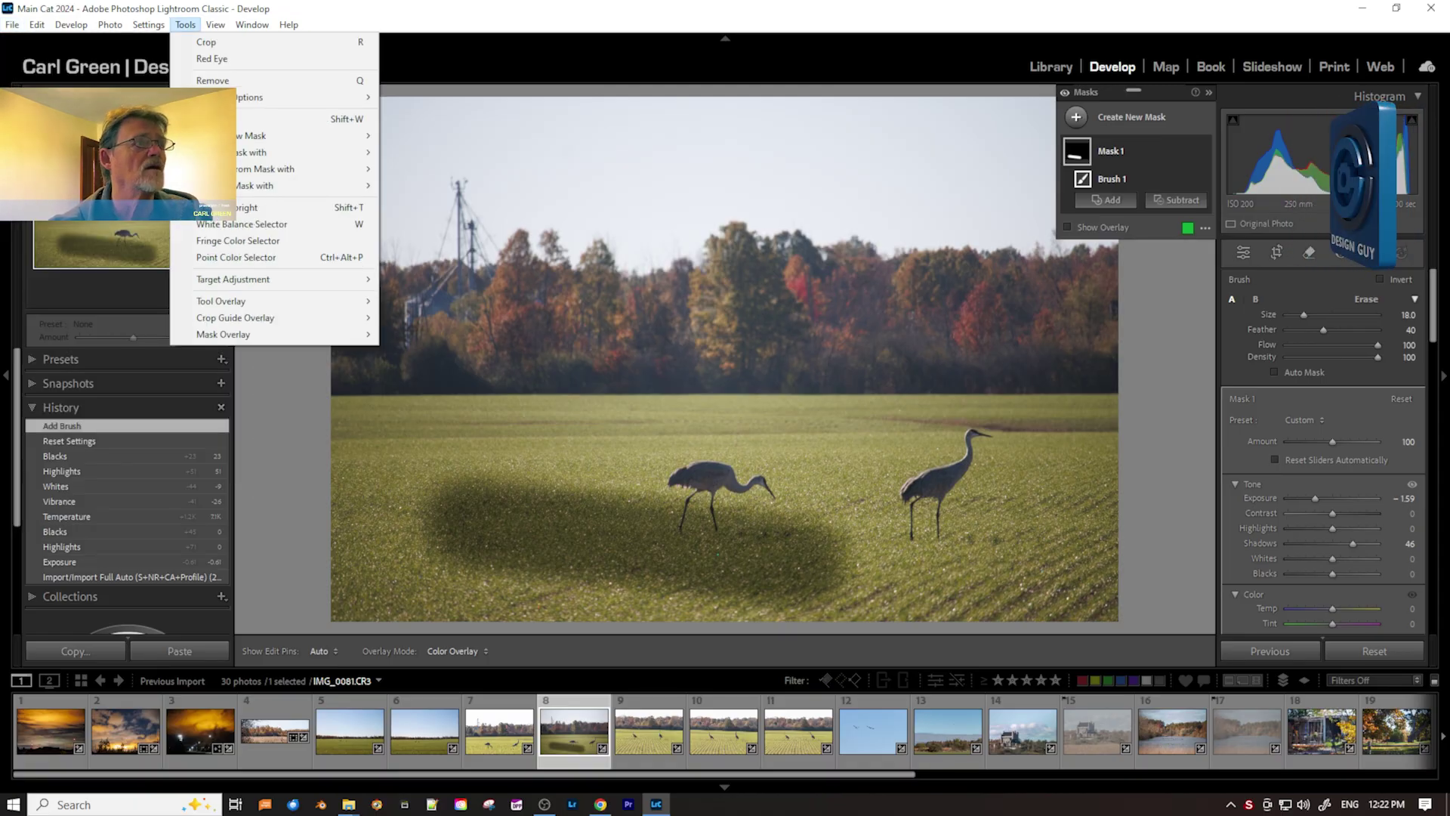
pyautogui.moveTo(110, 24)
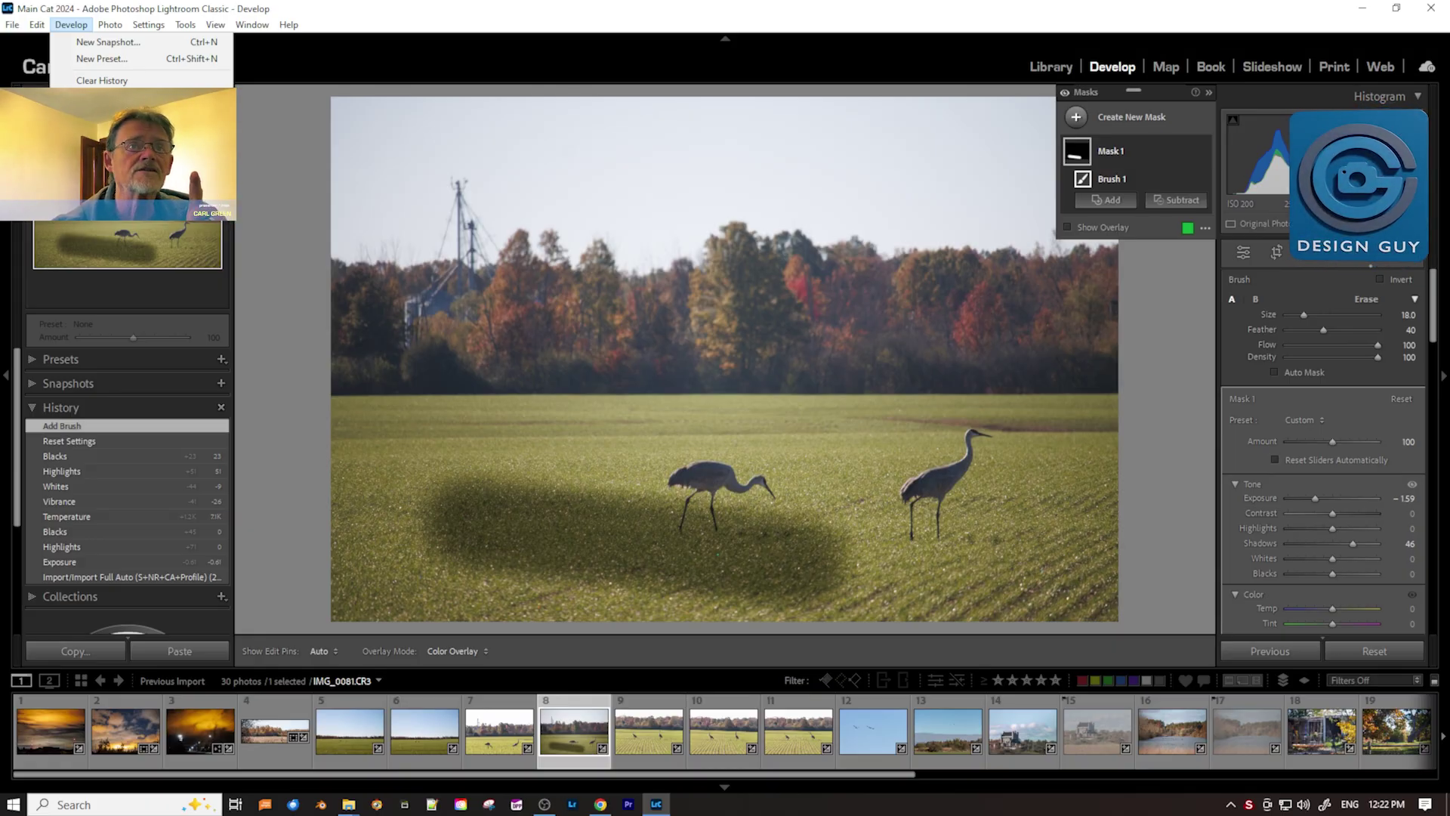
# Select every photo in the Pictures folder in the Library and switch to the Develop module.
pyautogui.press('e')
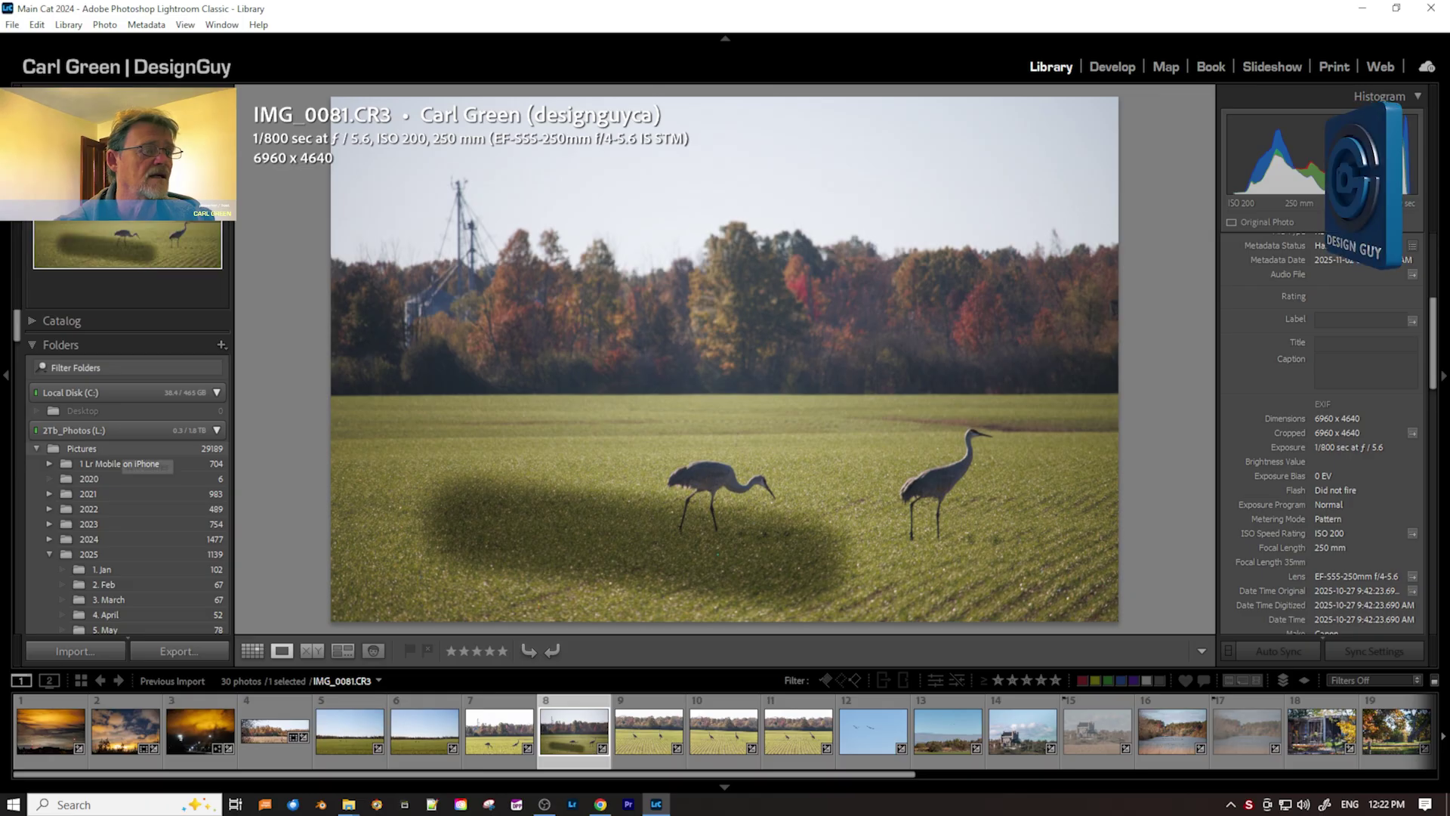
pyautogui.click(83, 448)
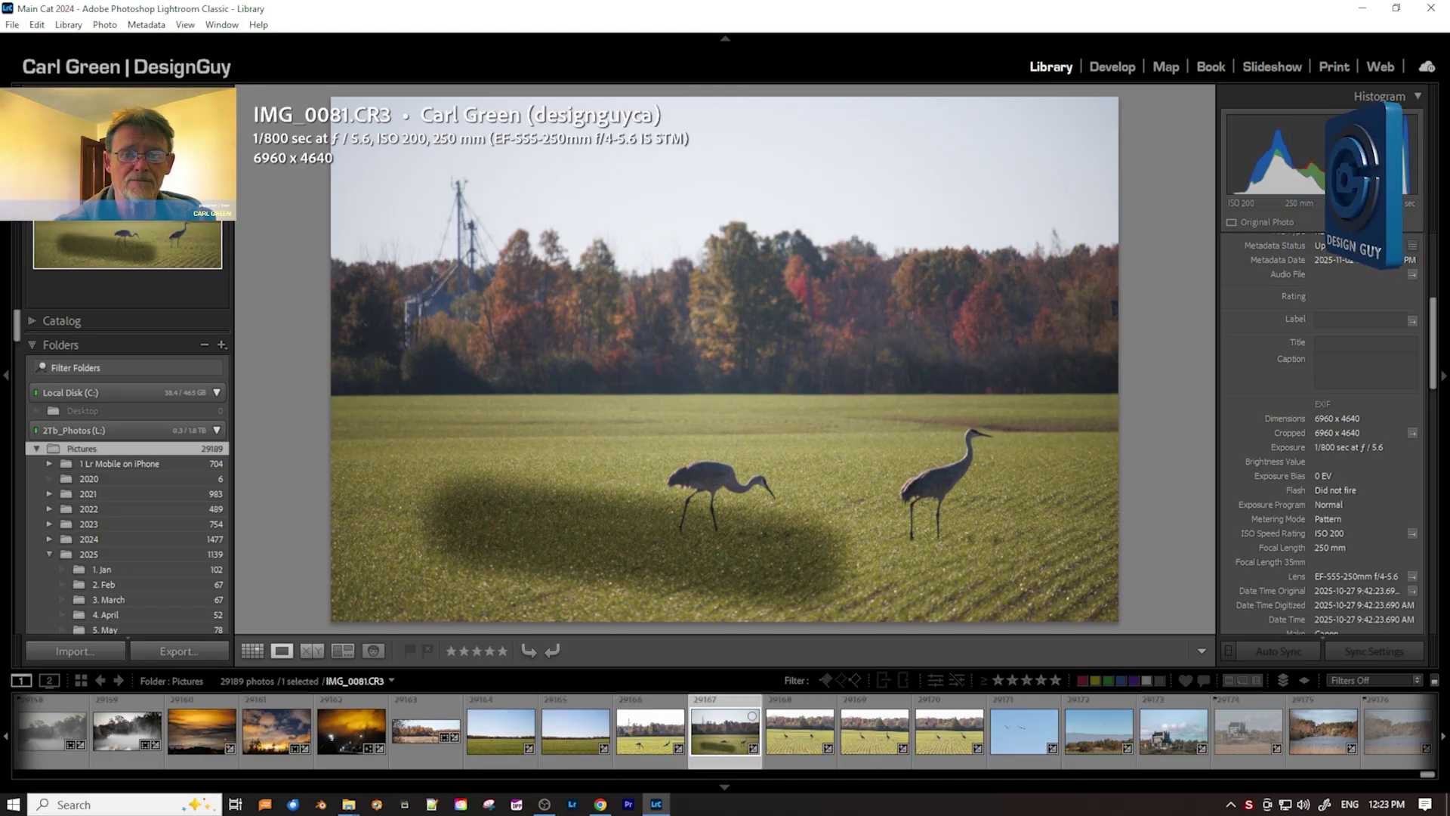
pyautogui.hotkey('ctrl', 'a')
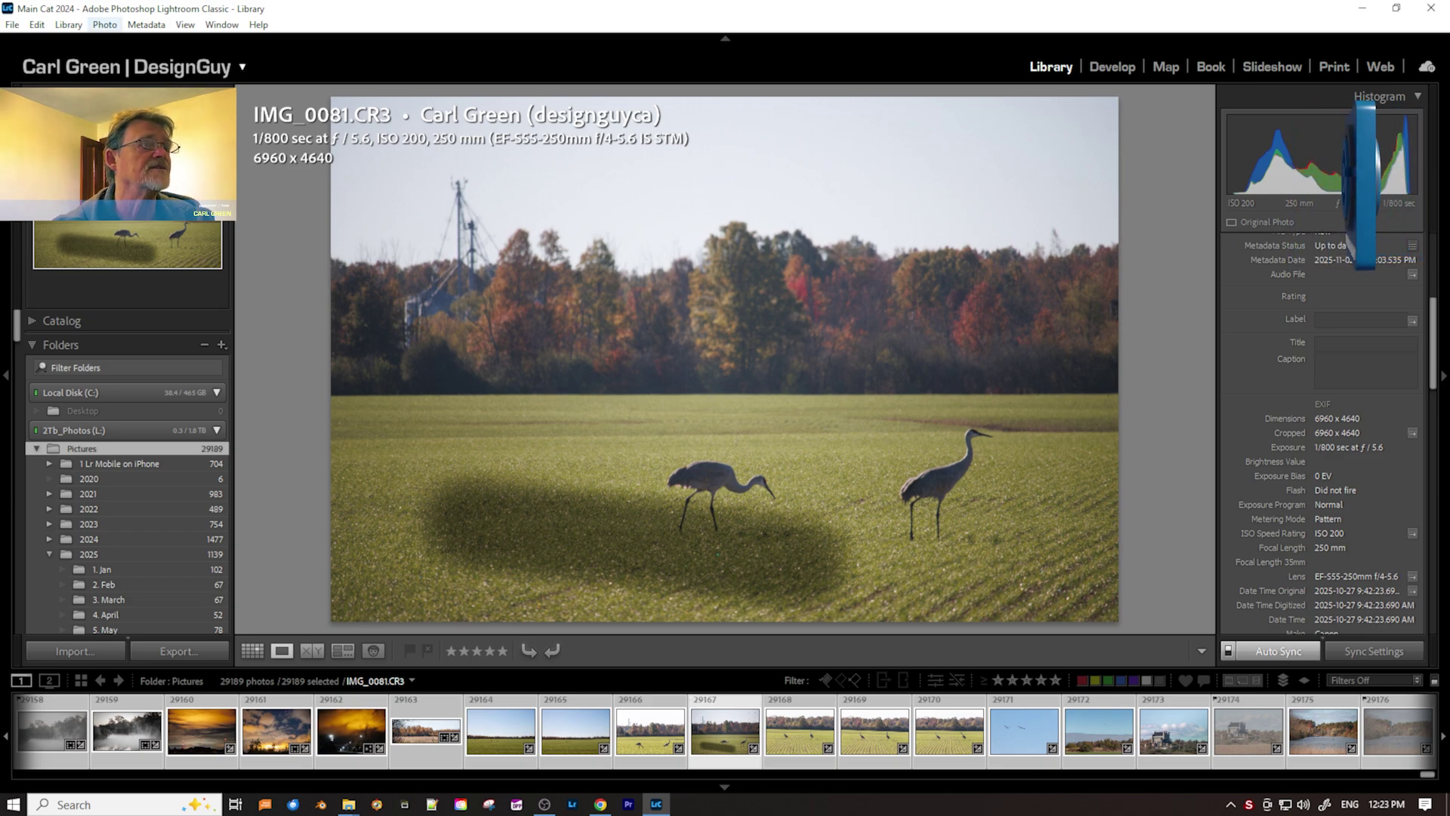
pyautogui.click(68, 24)
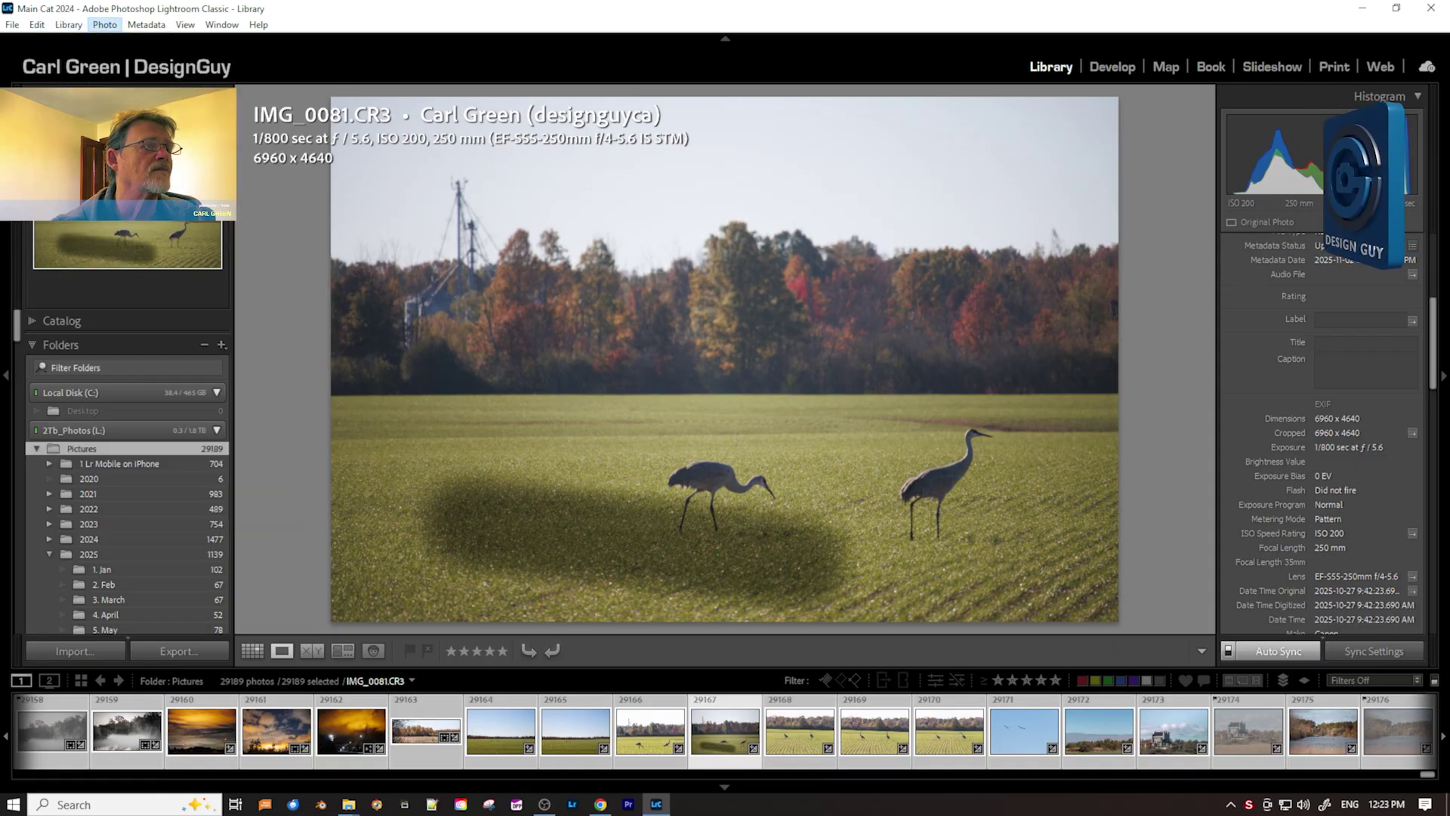
pyautogui.click(221, 24)
pyautogui.click(234, 217)
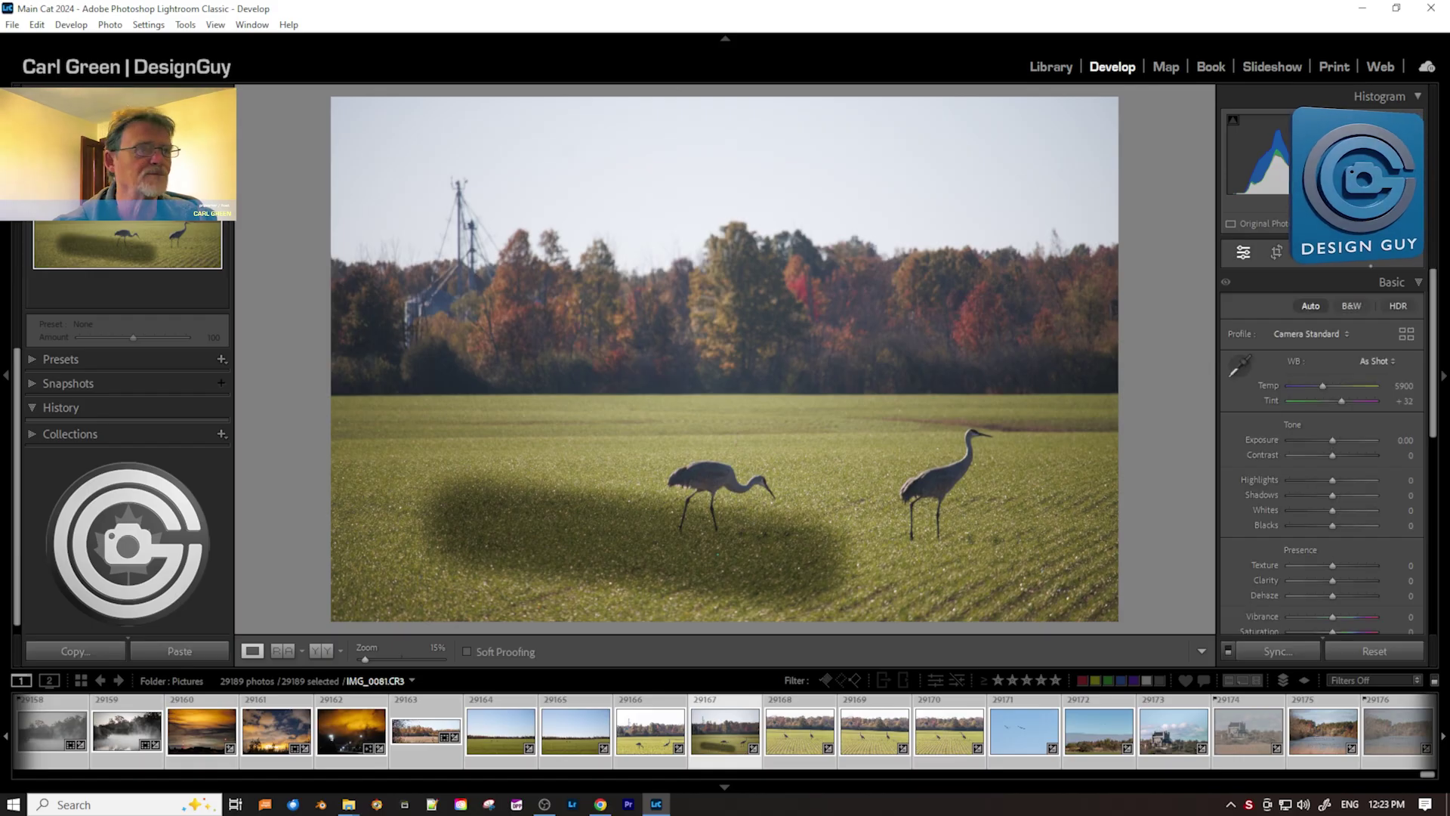
# Clear the develop history of the selected photos and display the History list of the crane photo.
pyautogui.click(71, 24)
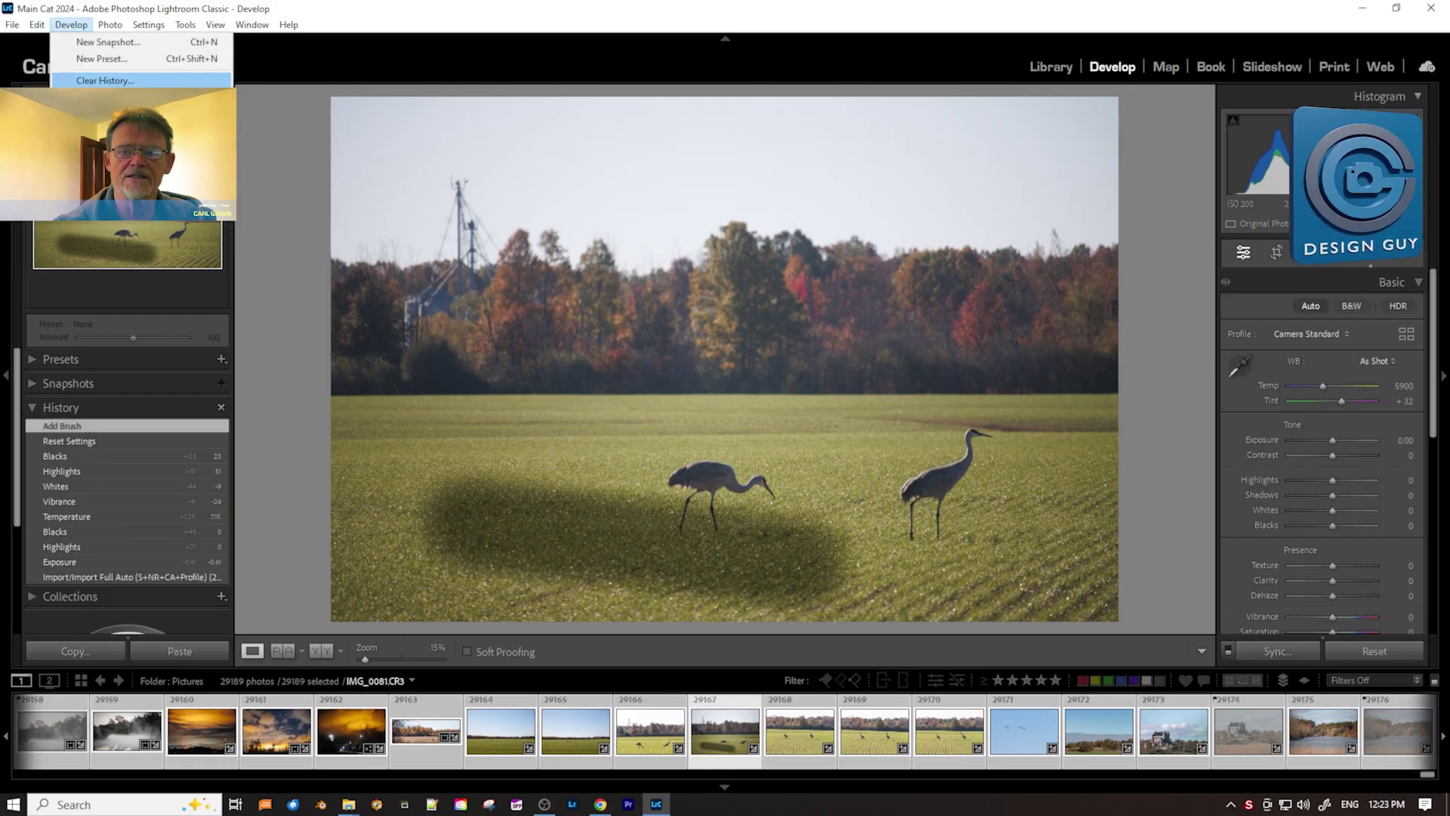
pyautogui.click(105, 80)
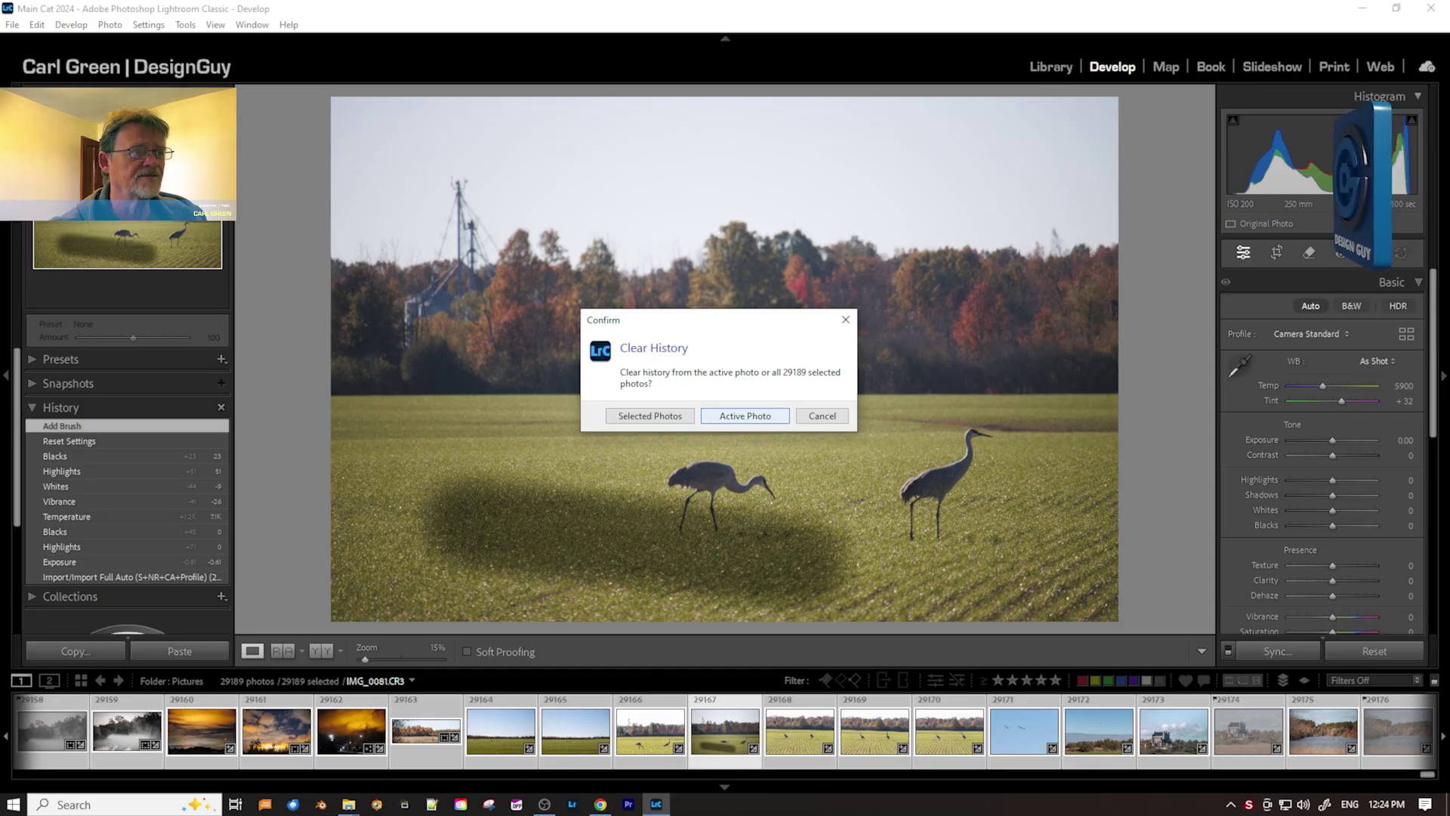
pyautogui.press('Return')
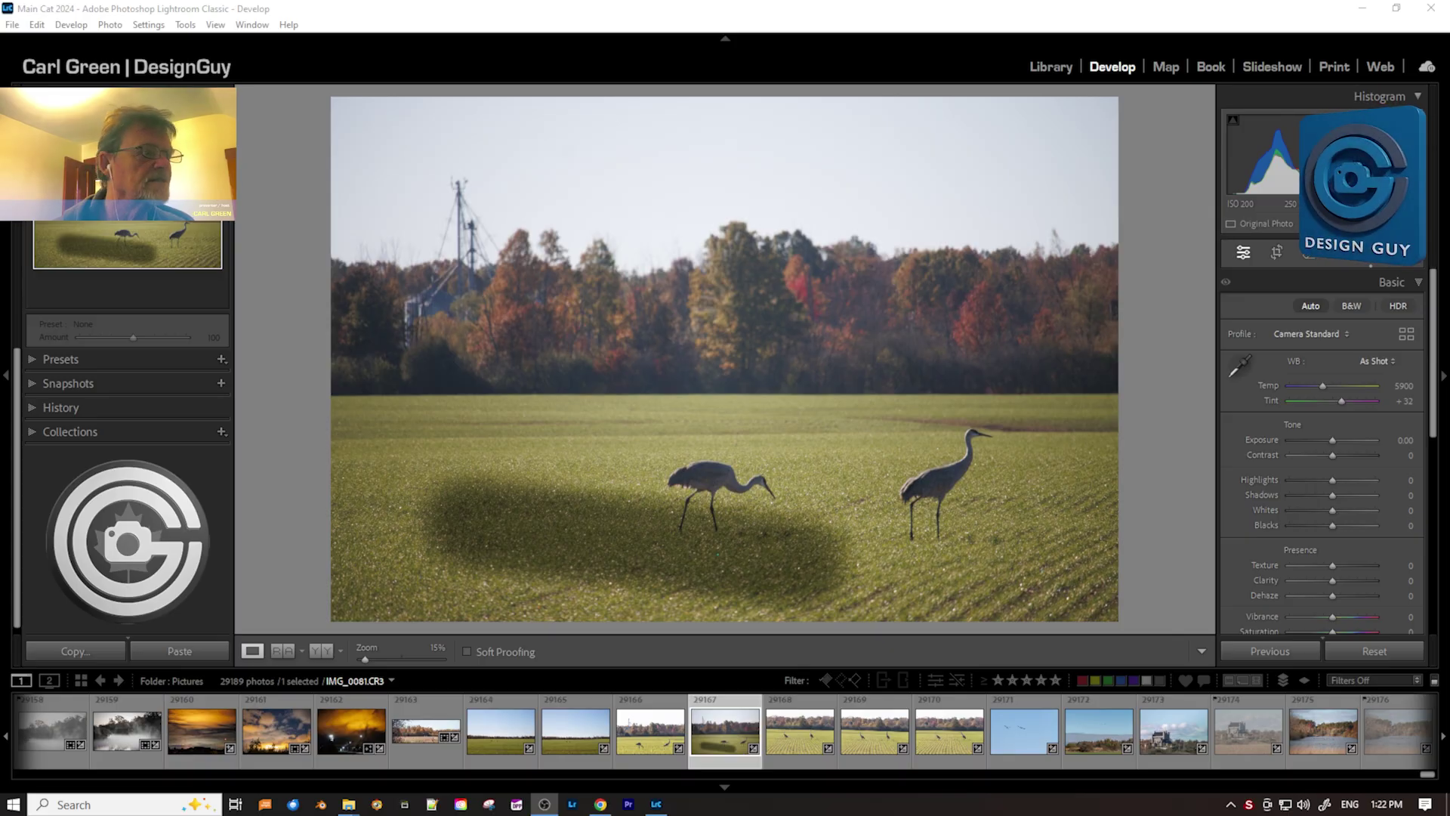
pyautogui.click(61, 407)
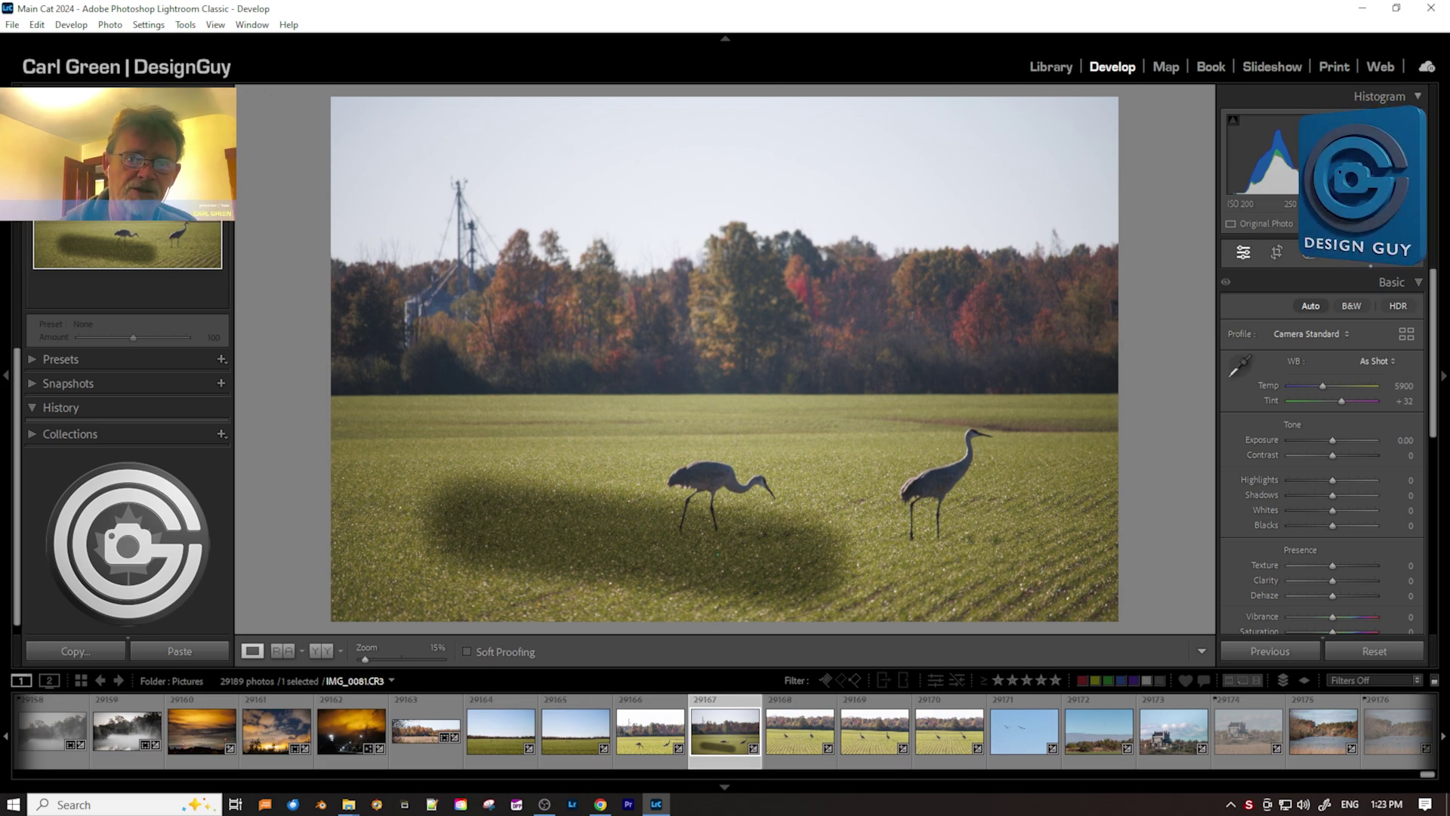
# Delete the brush mask over the grass from the crane photo.
pyautogui.click(1373, 252)
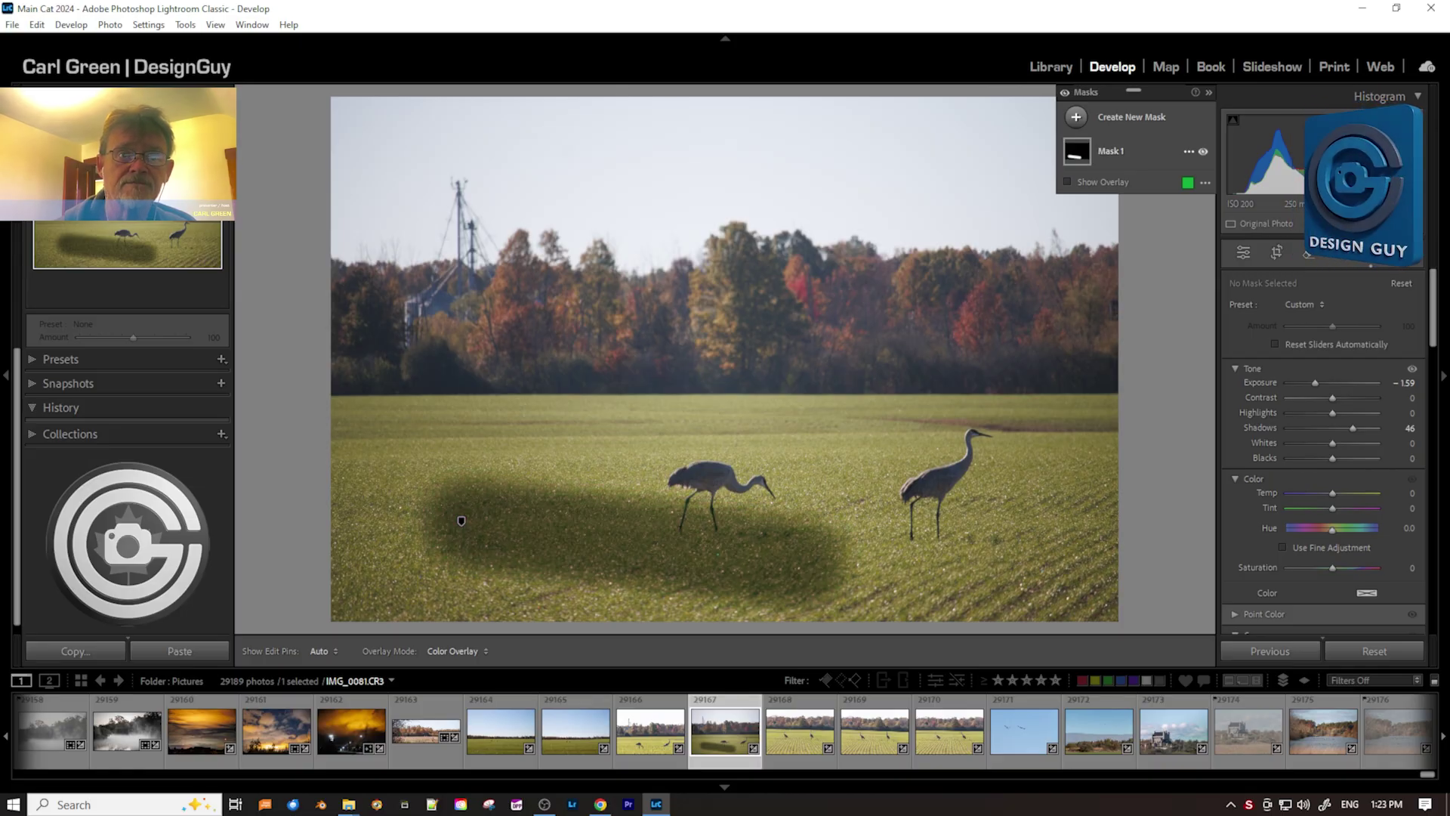
pyautogui.click(1188, 151)
pyautogui.click(1238, 276)
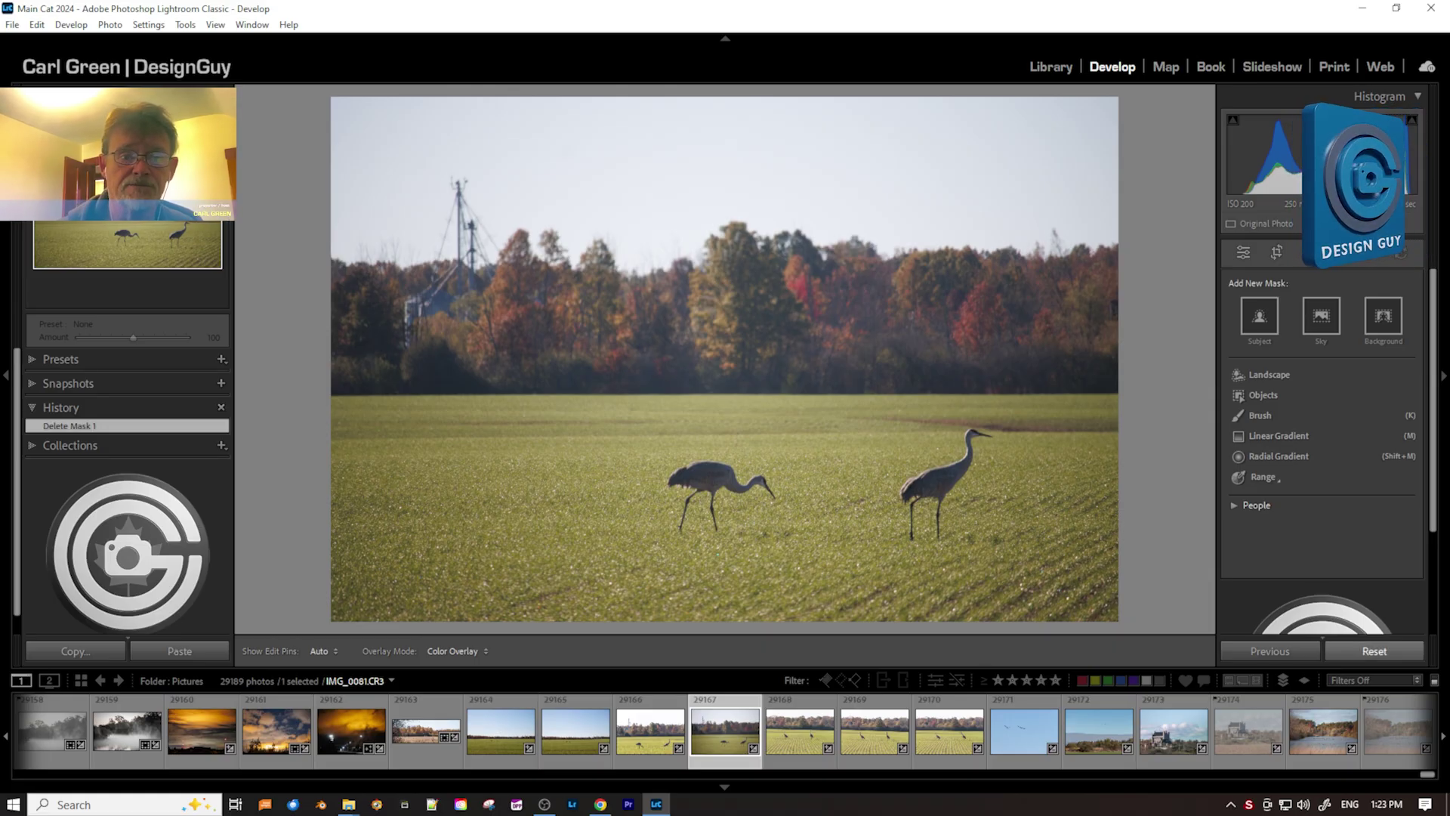
# Reset the crane photo's develop settings five times in a row and clear the photo's develop history.
pyautogui.click(1375, 650)
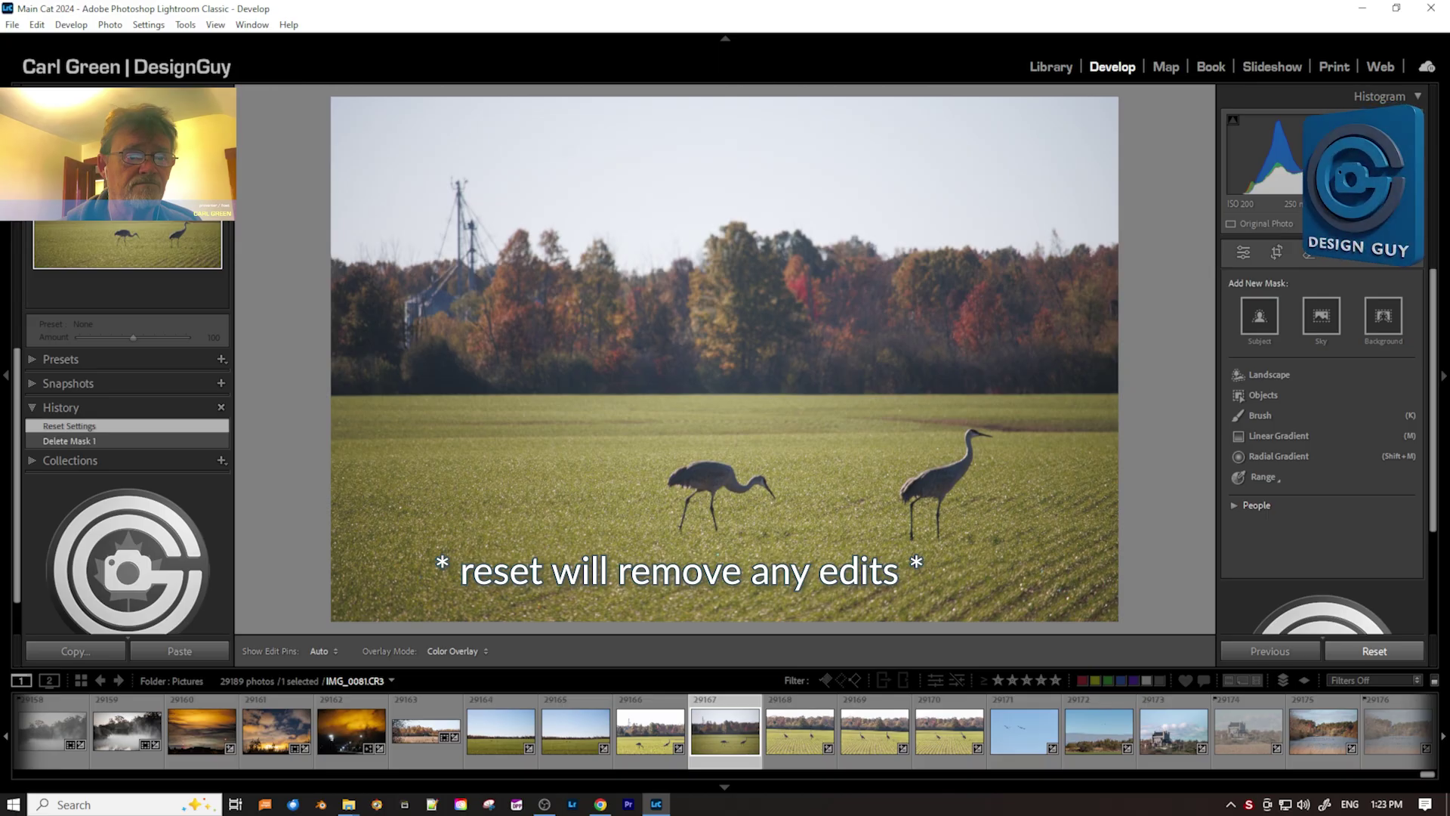
pyautogui.click(1375, 650)
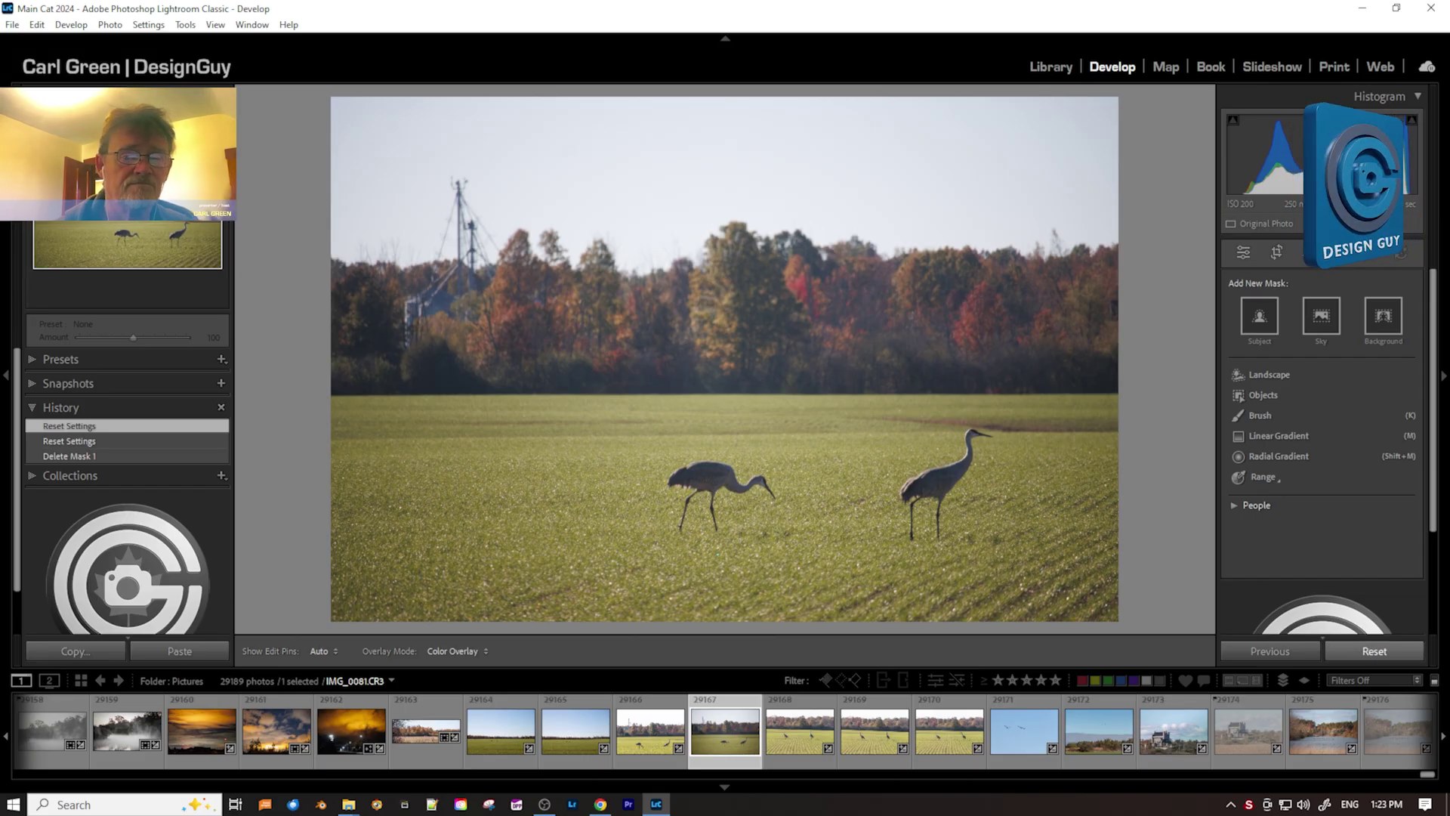
pyautogui.click(1374, 650)
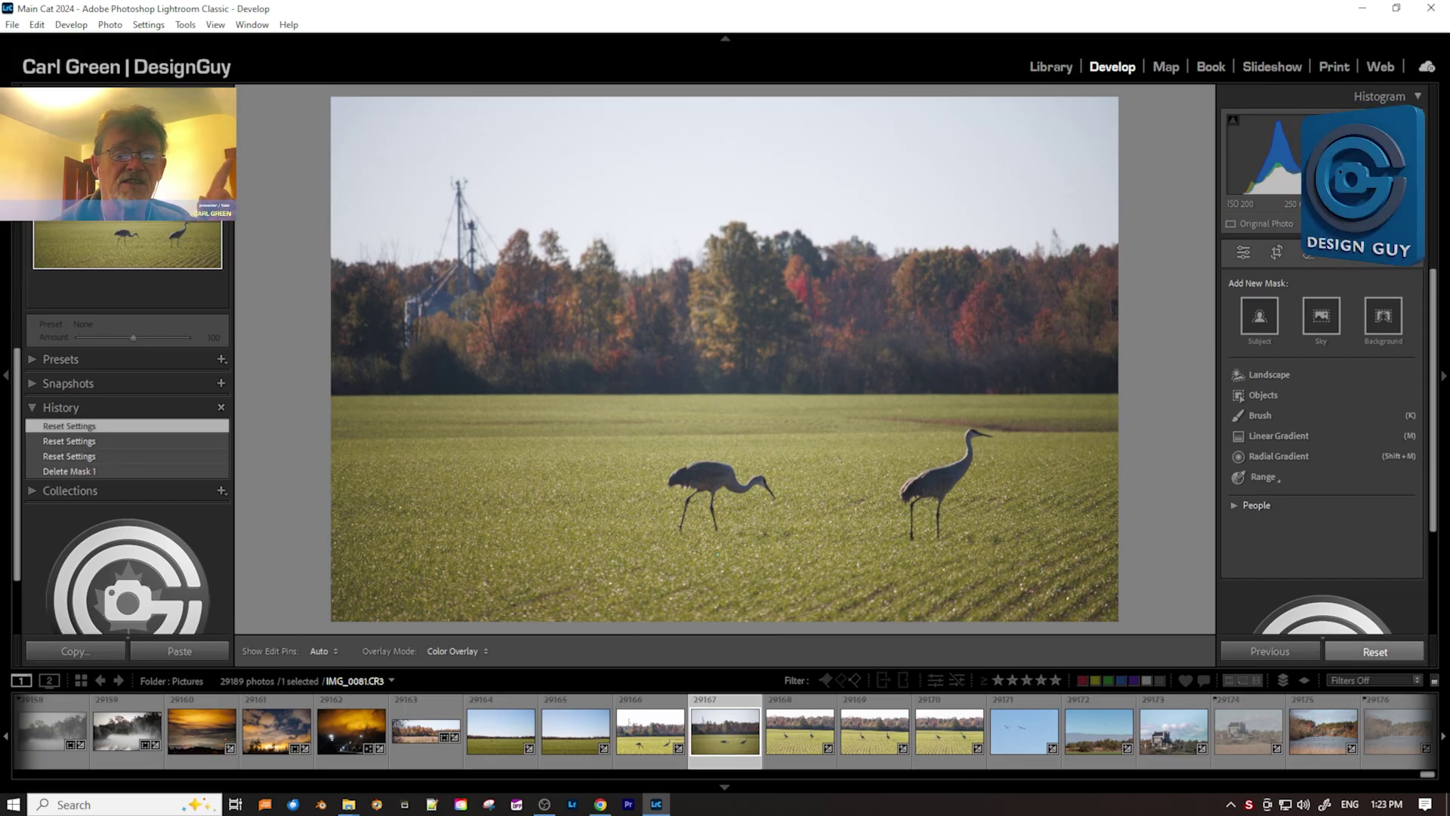
pyautogui.click(1374, 650)
pyautogui.click(1374, 651)
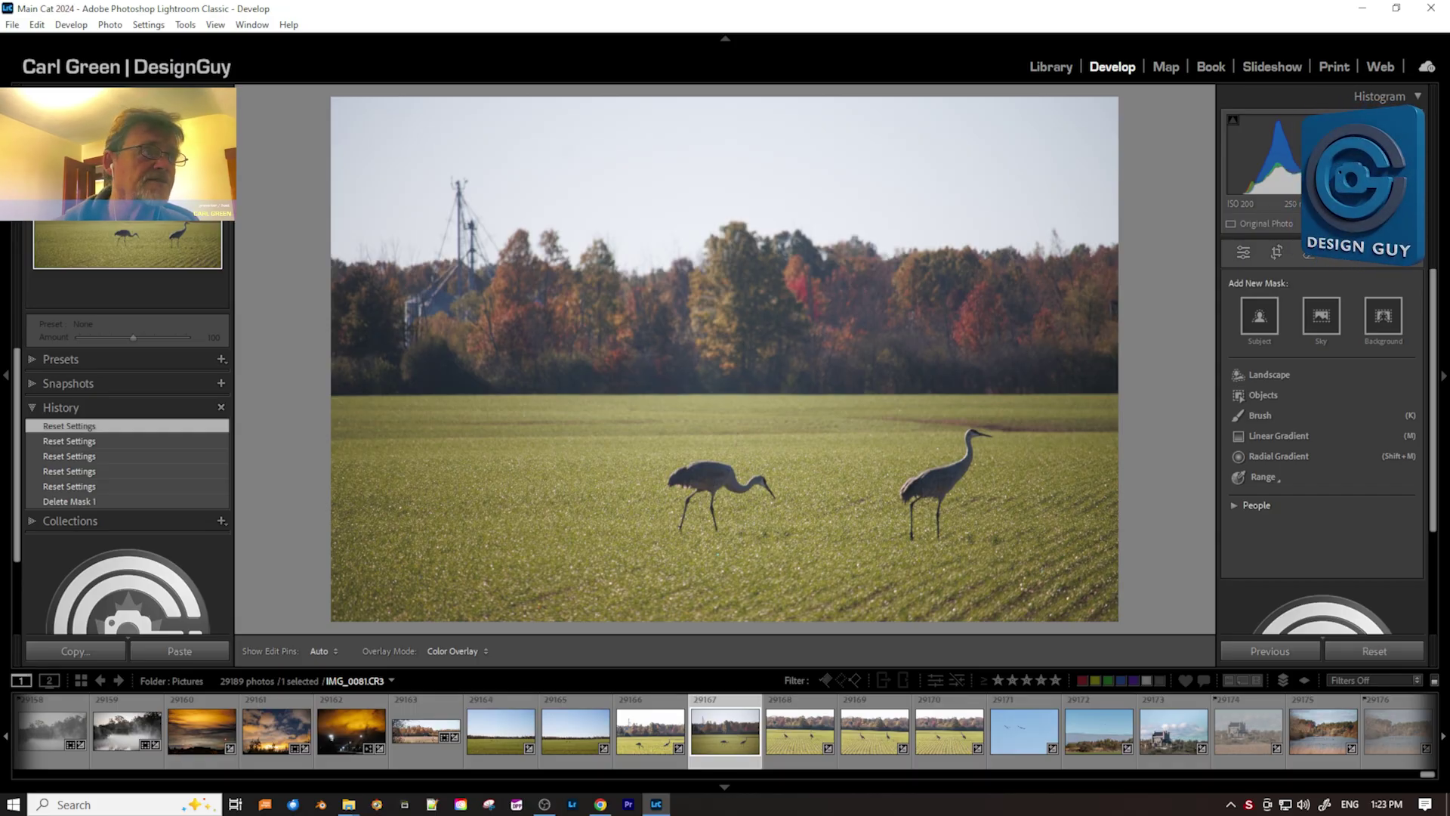
pyautogui.click(71, 24)
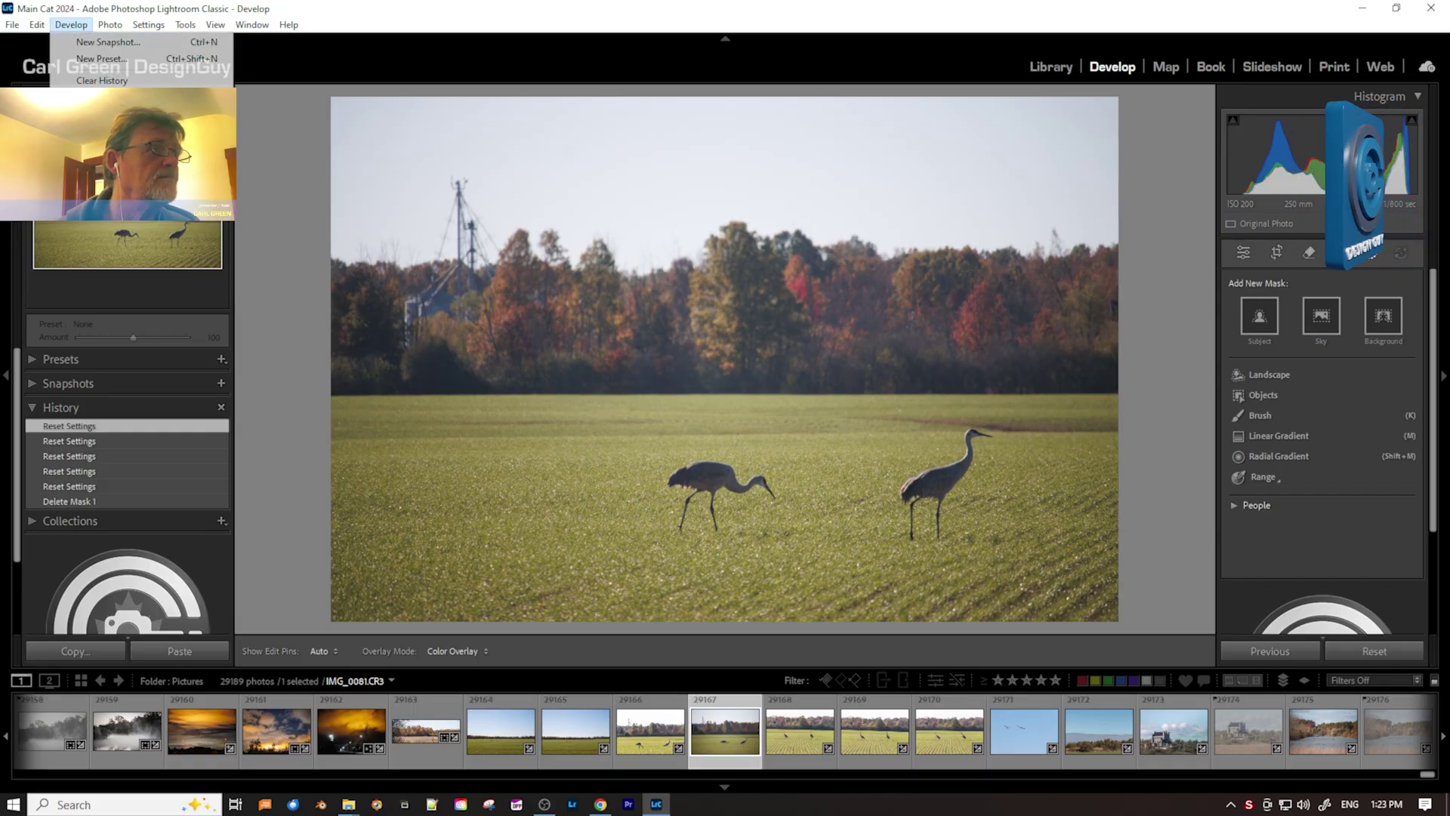
pyautogui.click(102, 80)
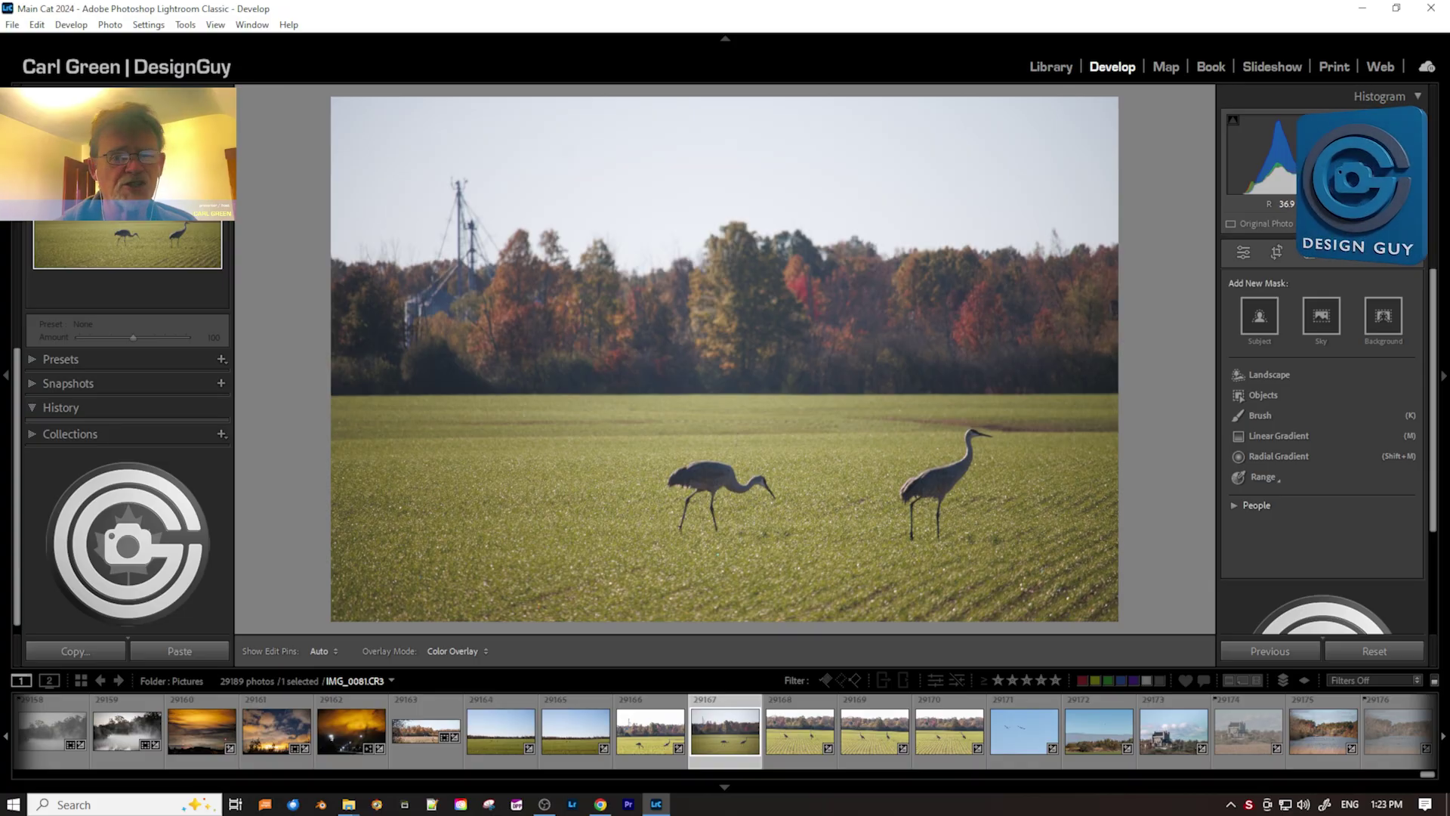